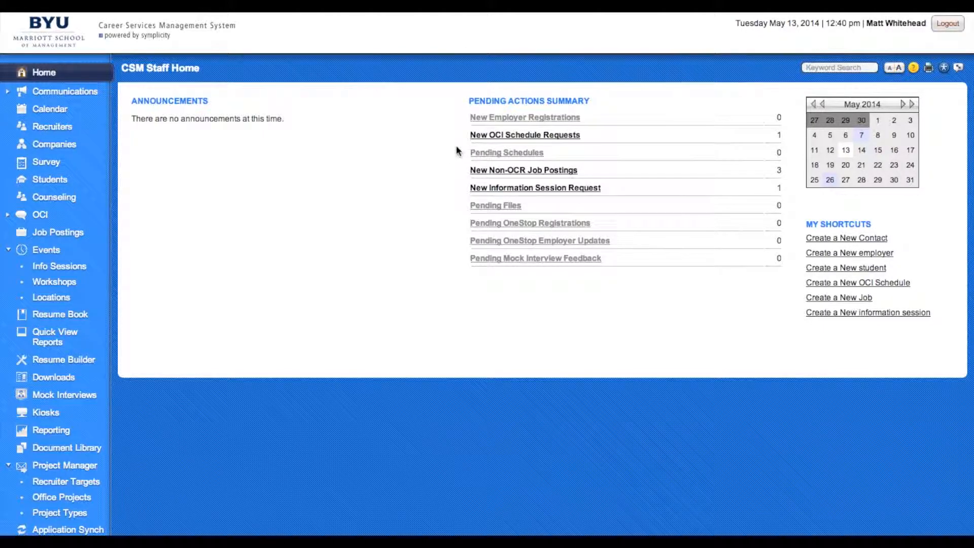
Open the new OCI schedule request from Demo Disney for review and check its first-choice interview date.
click(502, 140)
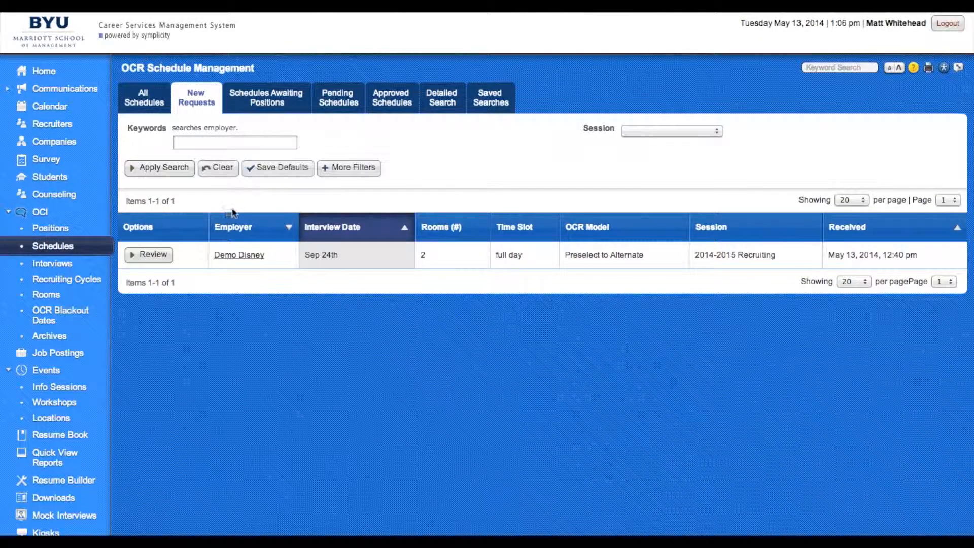
click(154, 258)
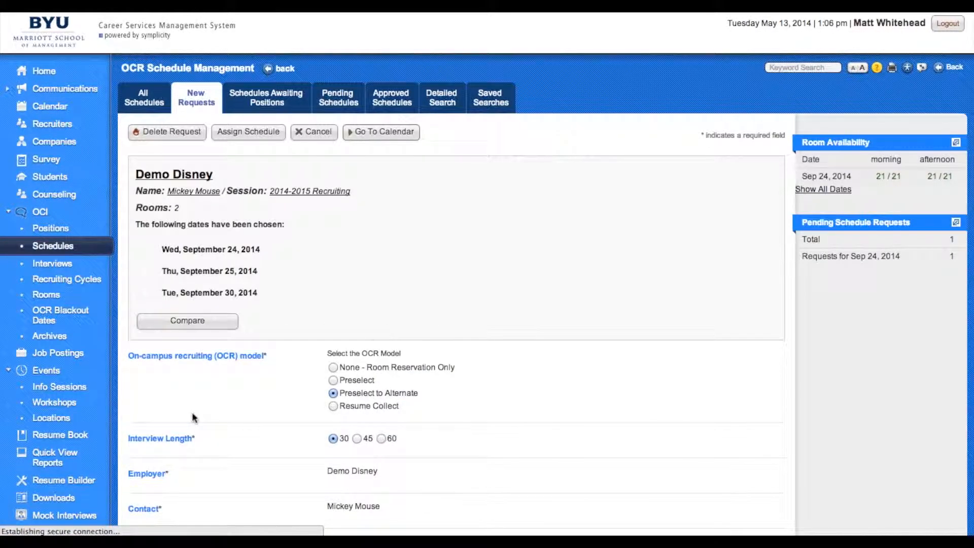
scroll(385, 281, down, 2)
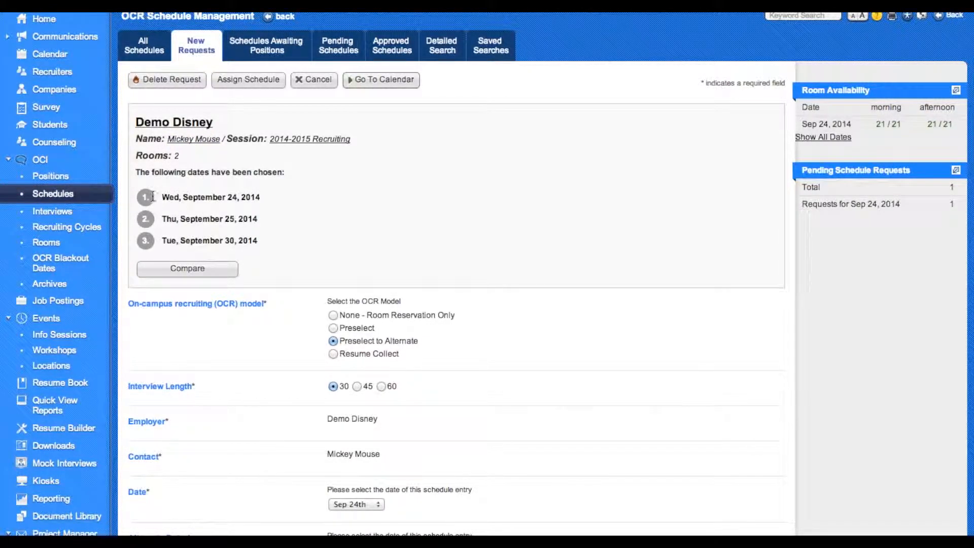
drag(164, 195, 264, 198)
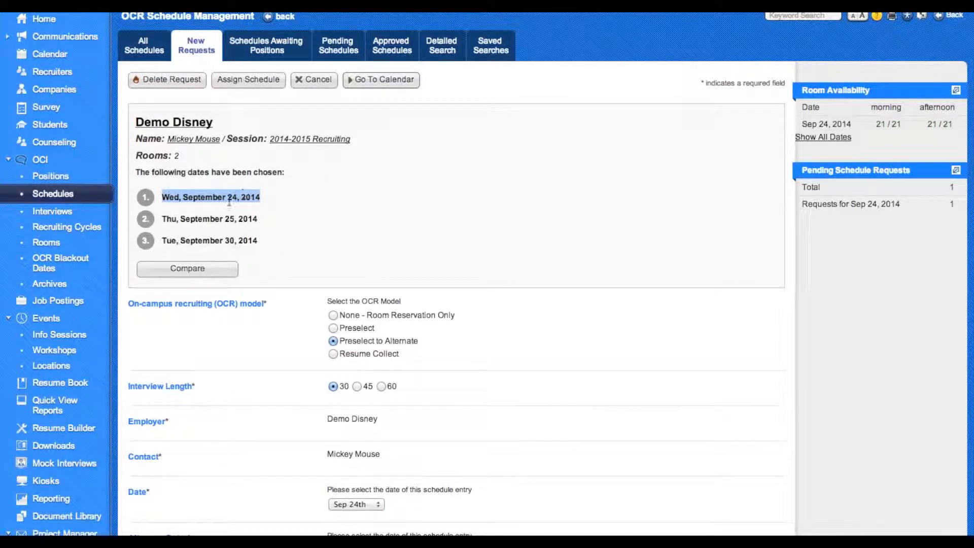
click(364, 242)
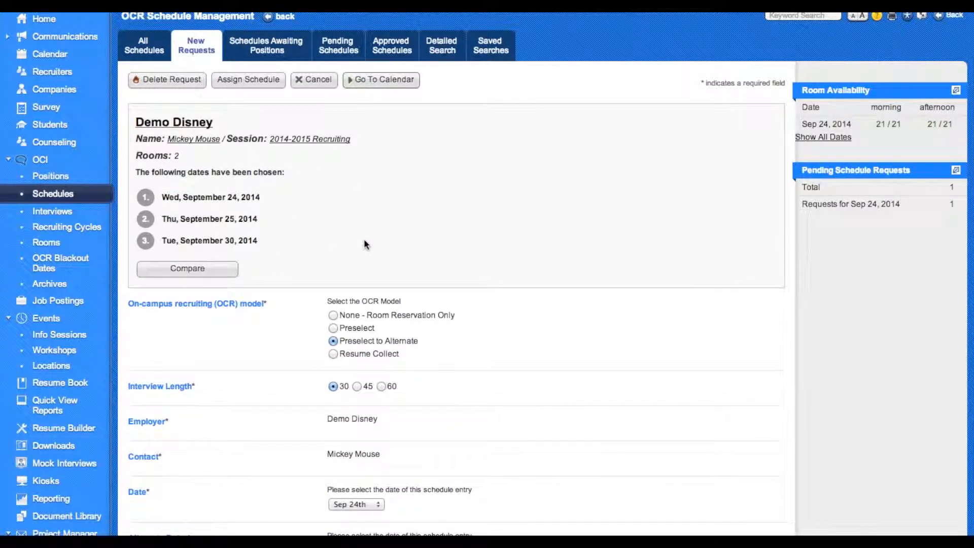
Examine the request's OCR model, interview length, preferred and alternate dates, time span and number of requested rooms.
scroll(296, 397, down, 4)
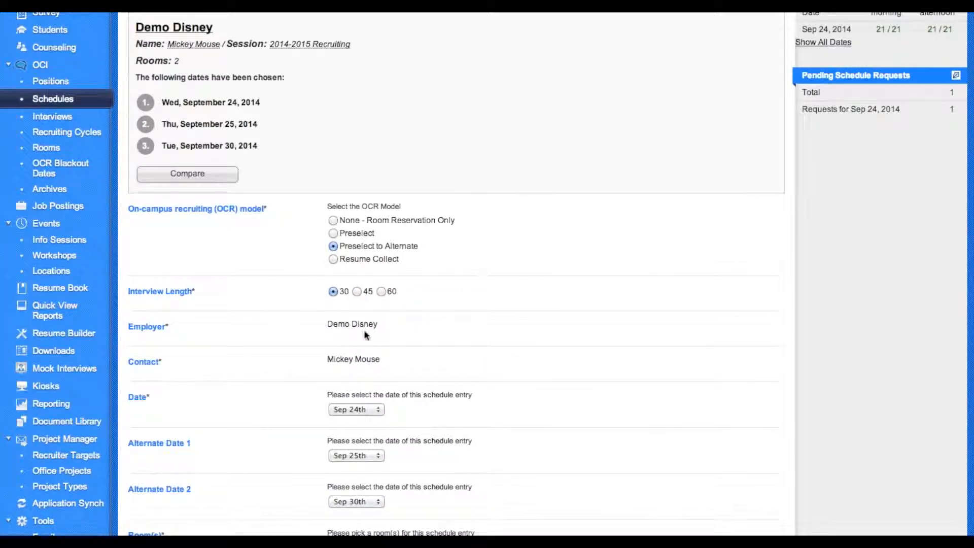
scroll(275, 303, down, 3)
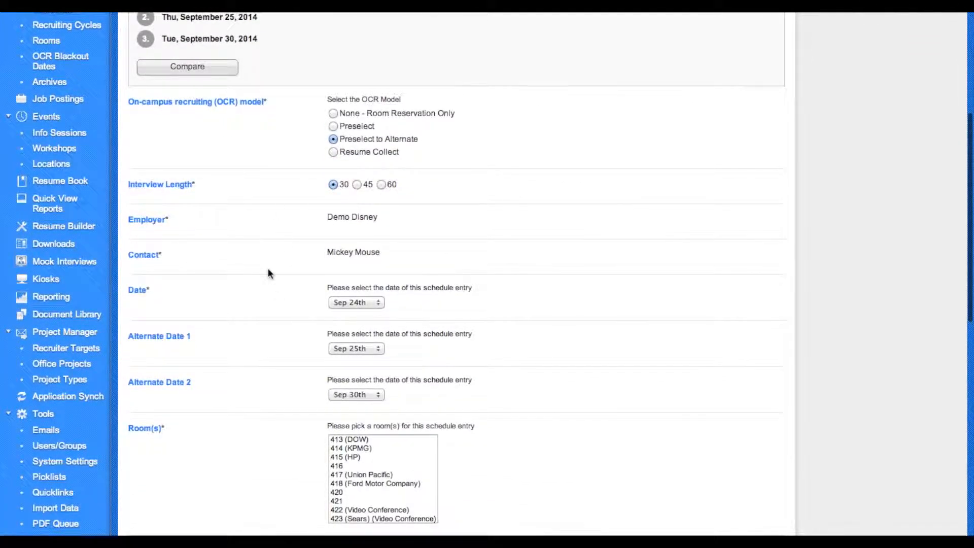
scroll(268, 273, down, 5)
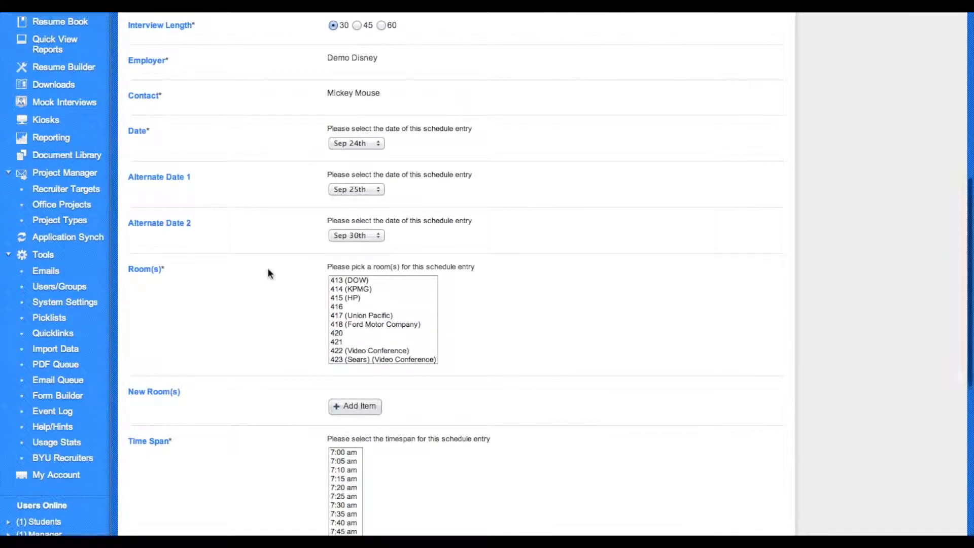
scroll(269, 272, down, 1)
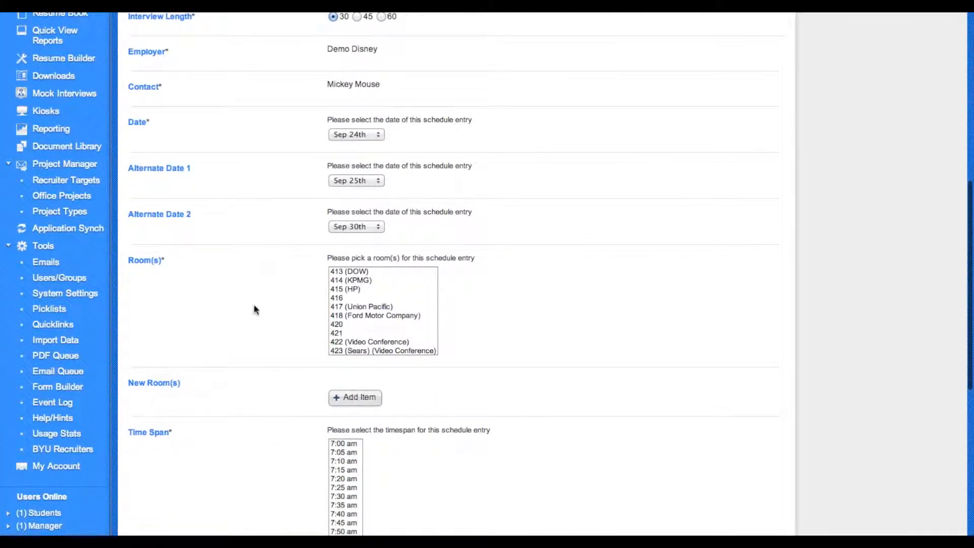
scroll(255, 306, down, 4)
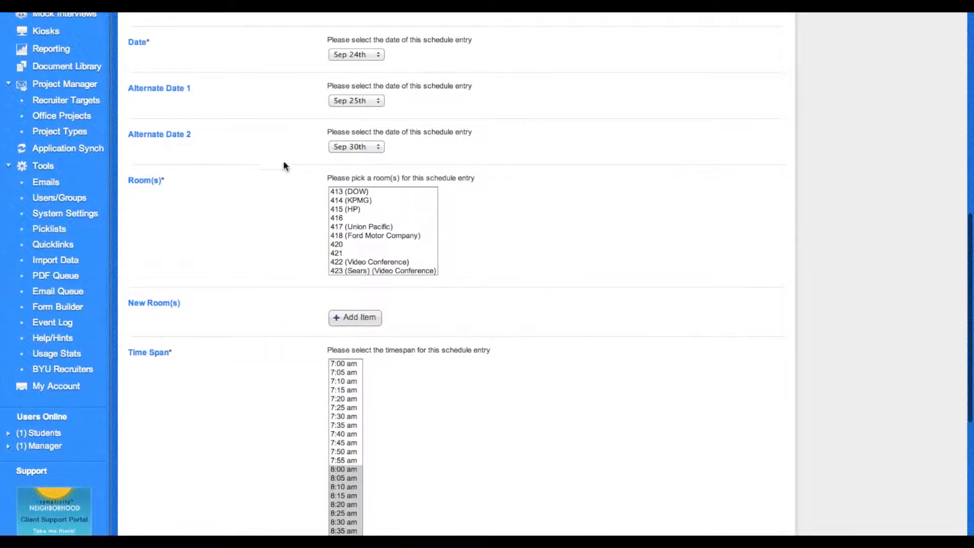
scroll(277, 162, up, 1)
scroll(275, 157, up, 15)
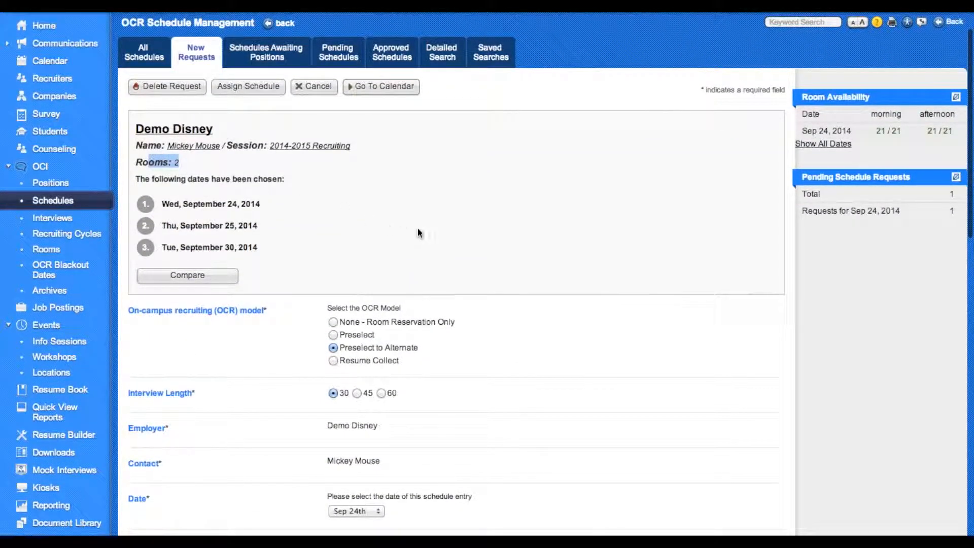
Select rooms 413 (DOW) and 414 (KPMG) for the schedule entry.
scroll(417, 226, down, 10)
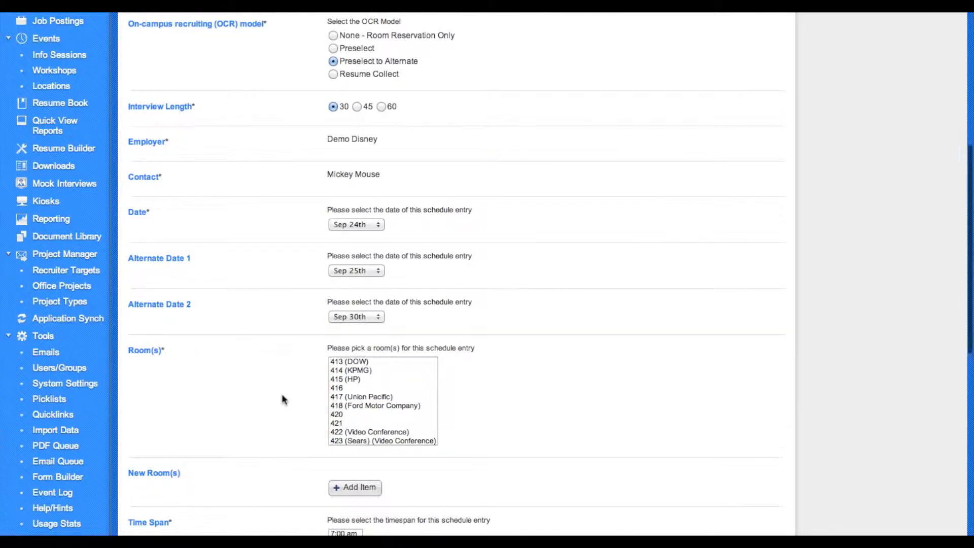
scroll(283, 398, down, 2)
scroll(365, 339, down, 3)
scroll(365, 340, up, 4)
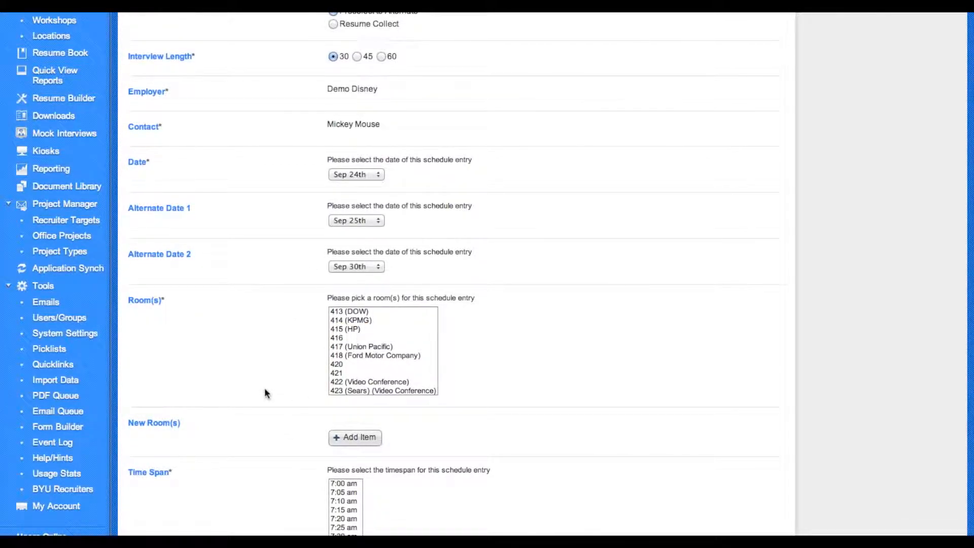
scroll(264, 393, down, 5)
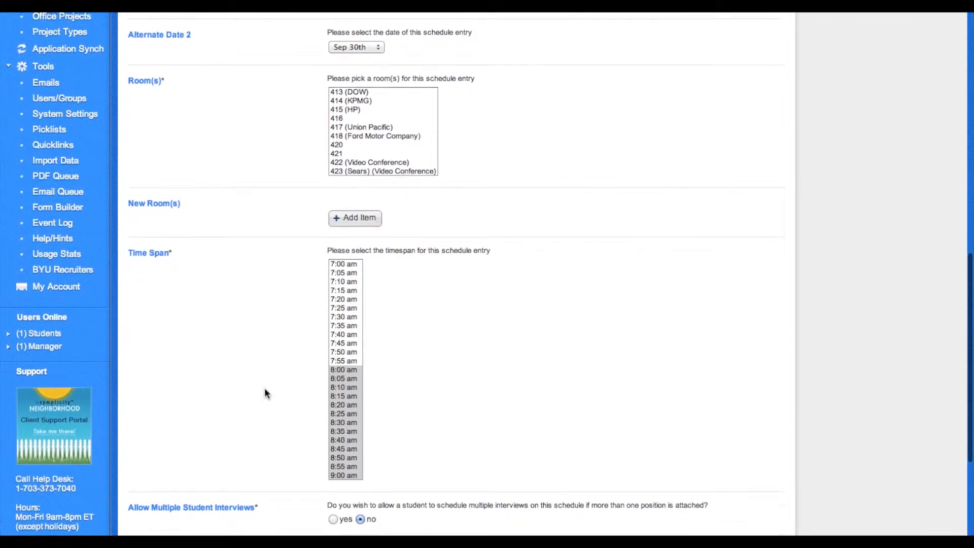
scroll(265, 393, up, 2)
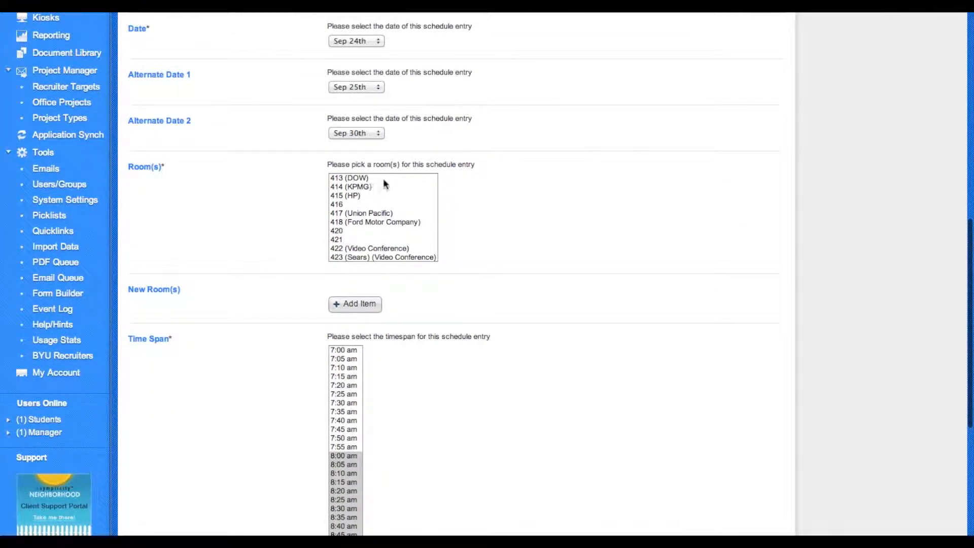
drag(338, 181, 337, 188)
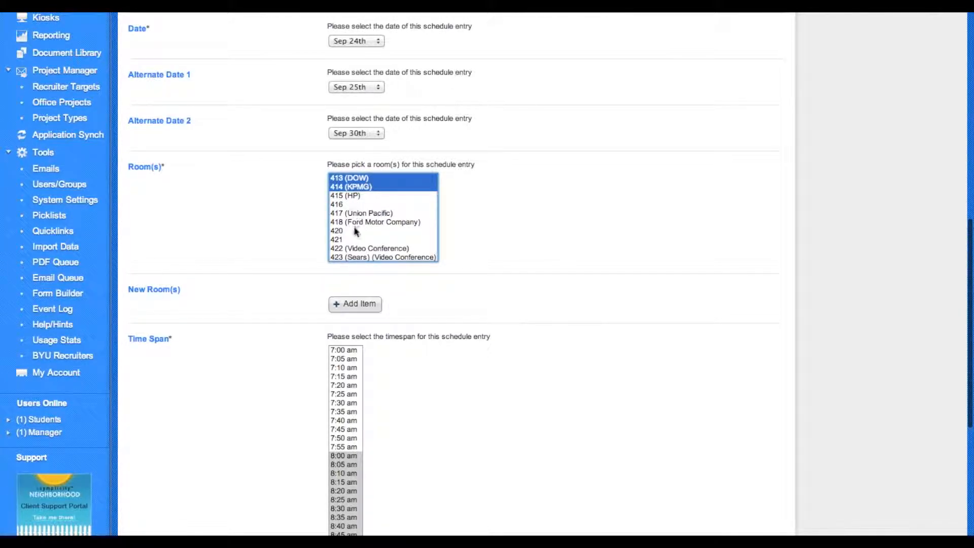
scroll(303, 173, up, 1)
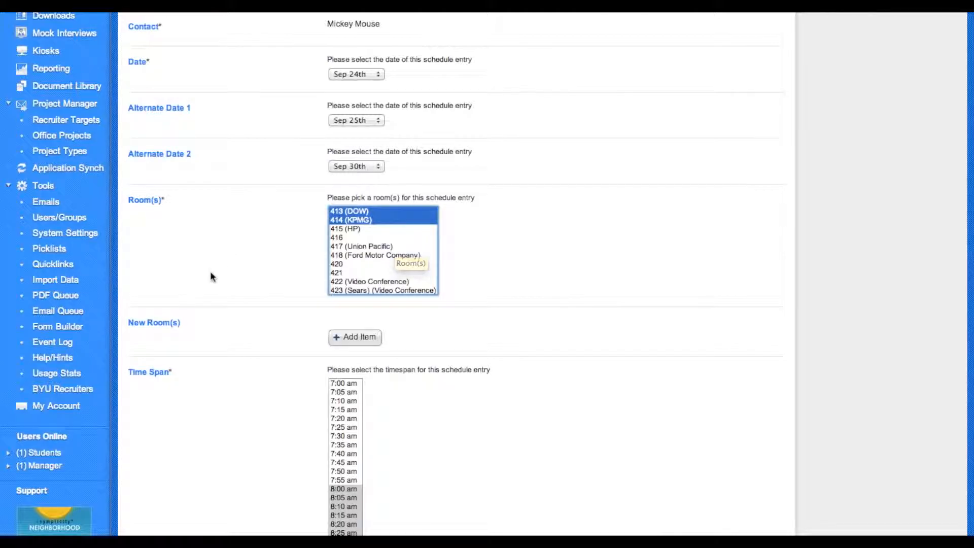
Deselect the afternoon break slots 1:30–1:40 pm and 2:25–2:30 pm in the schedule's time span.
scroll(205, 293, down, 5)
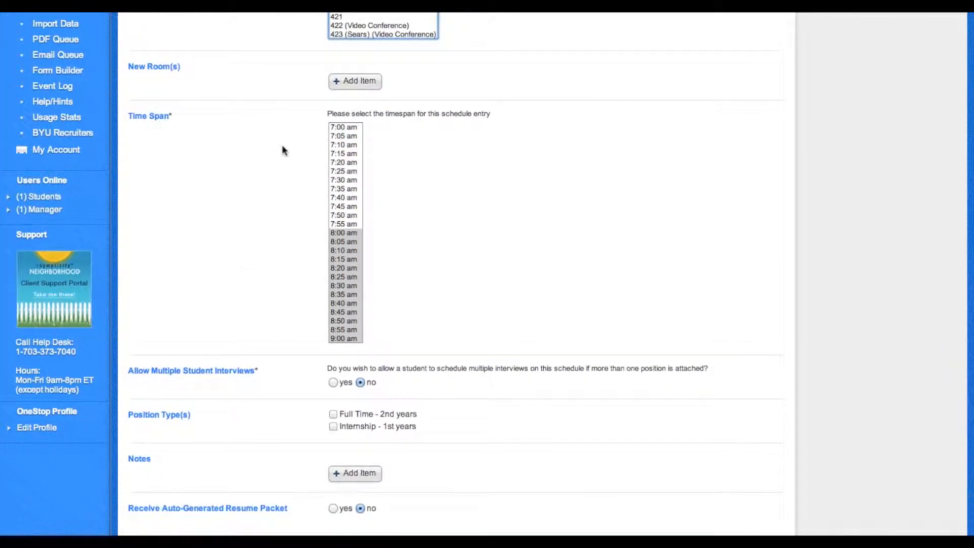
scroll(336, 229, down, 10)
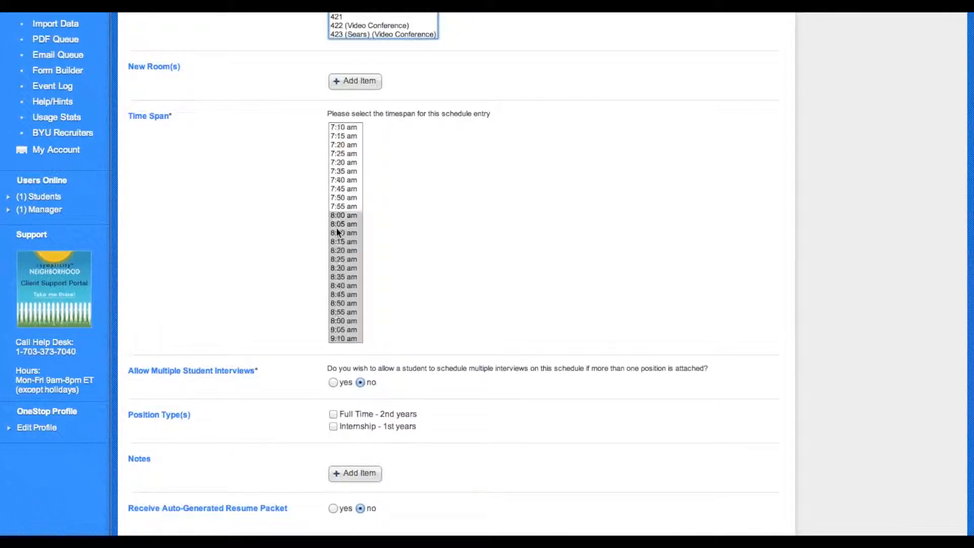
scroll(336, 231, down, 4)
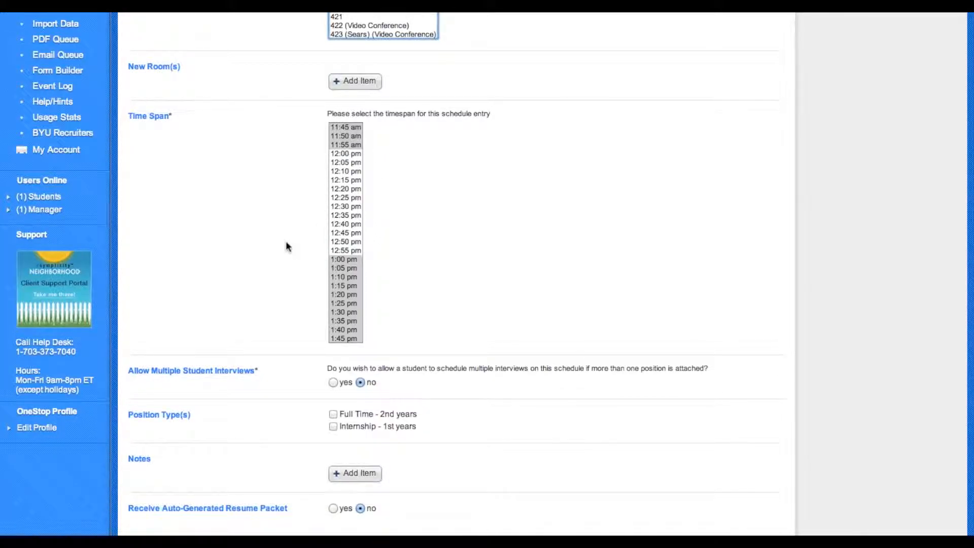
scroll(294, 280, down, 1)
scroll(294, 281, up, 2)
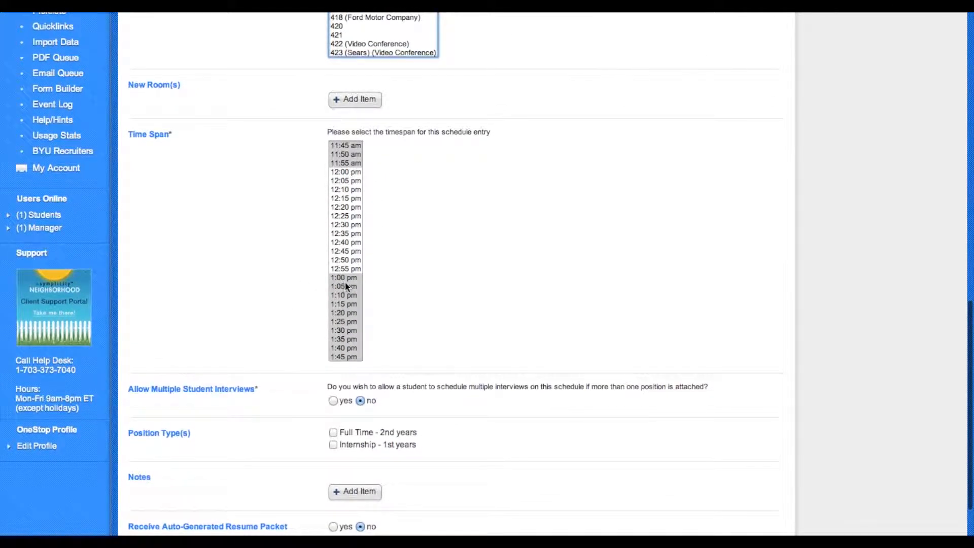
scroll(346, 279, down, 2)
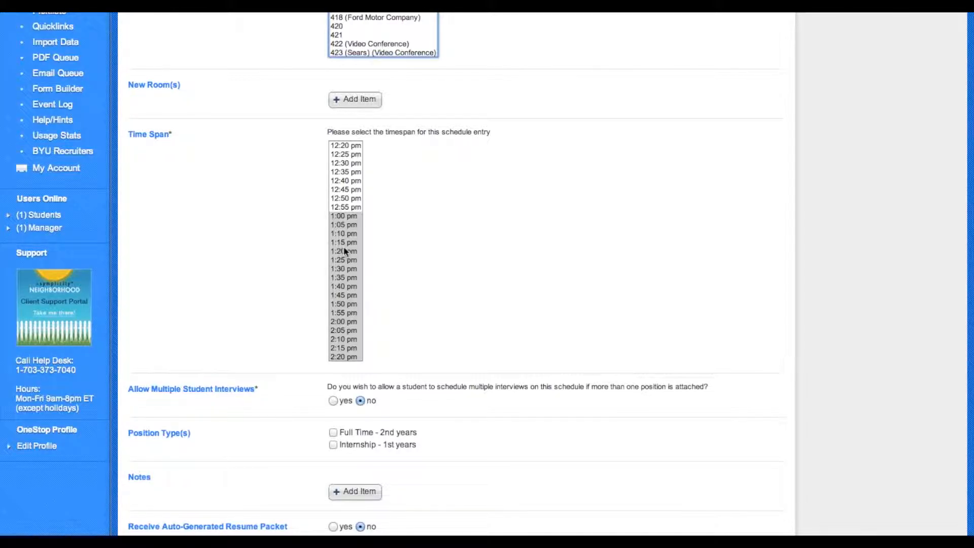
drag(347, 272, 348, 290)
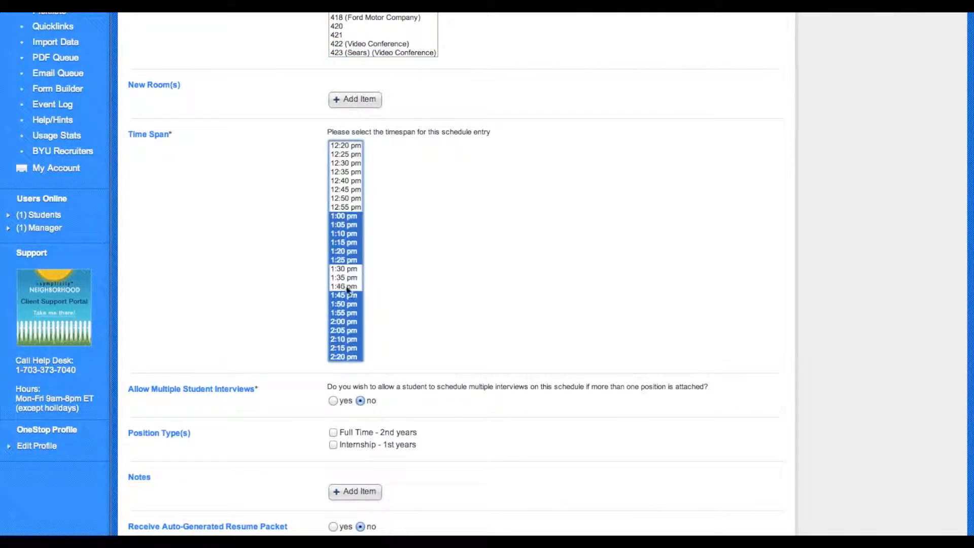
scroll(348, 290, down, 2)
scroll(245, 347, down, 1)
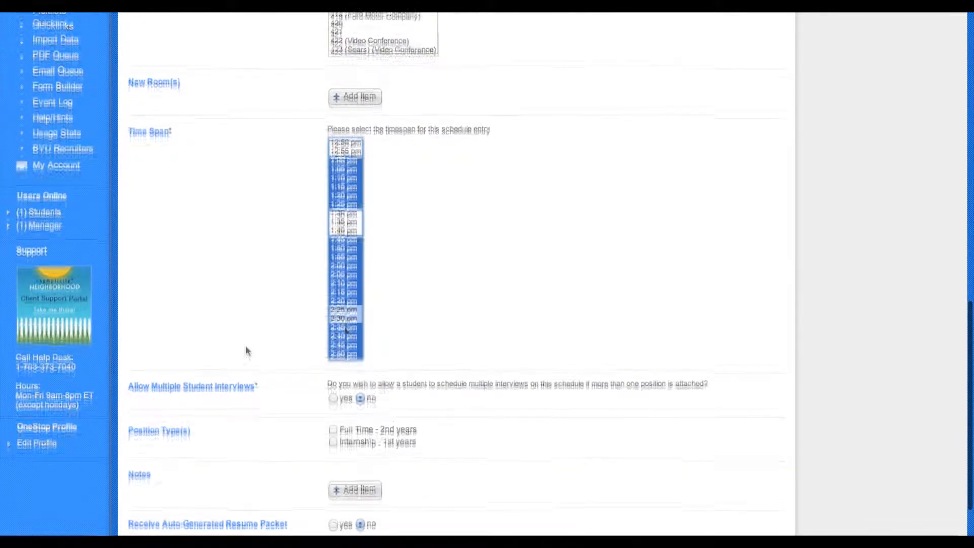
Check the remaining request options and assign the Demo Disney interview schedule.
scroll(246, 350, down, 1)
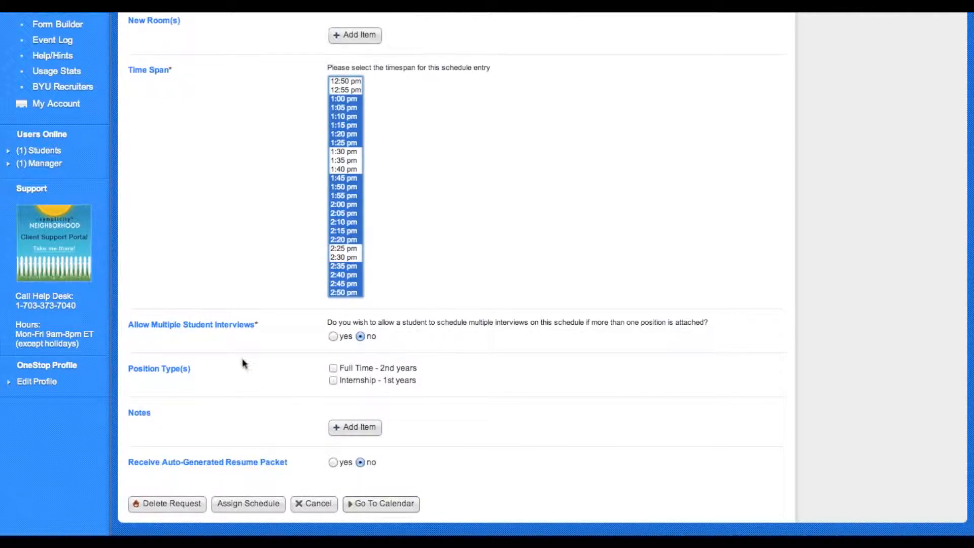
scroll(304, 362, down, 1)
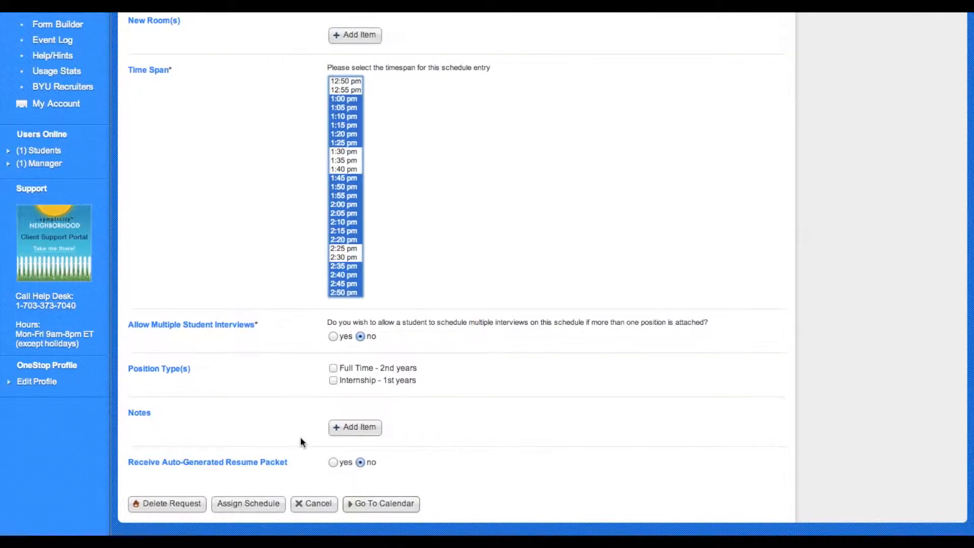
scroll(300, 436, up, 15)
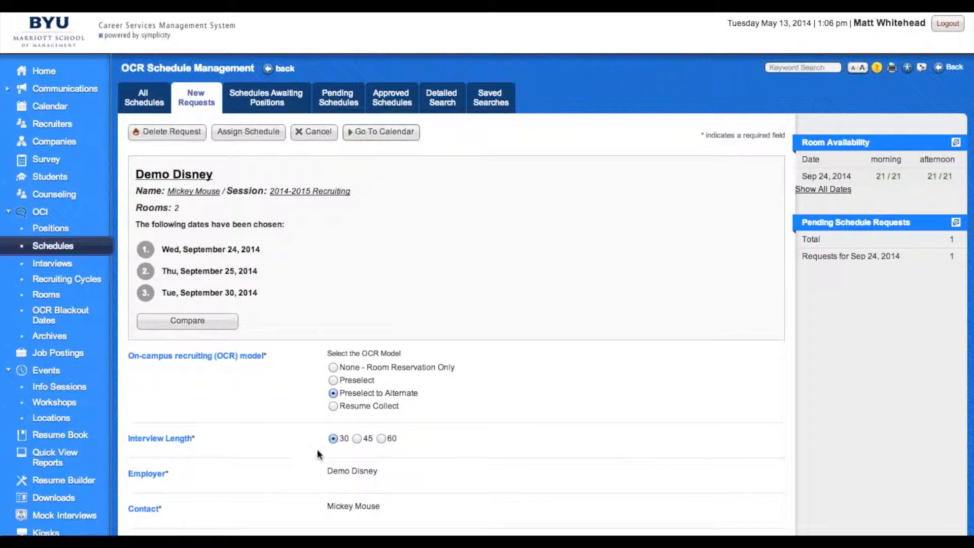
scroll(316, 455, down, 3)
click(245, 65)
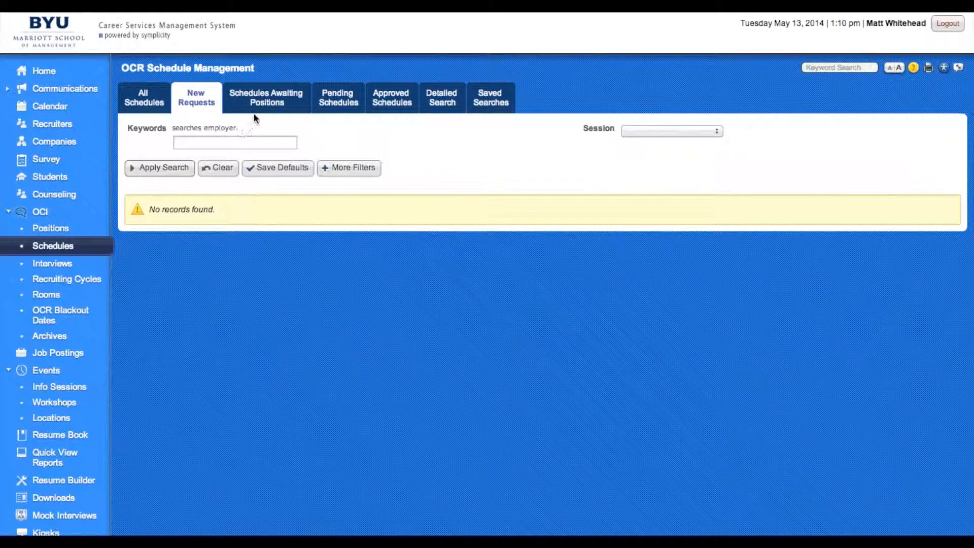
Open Demo Disney's company record and view its OCI schedules.
click(62, 148)
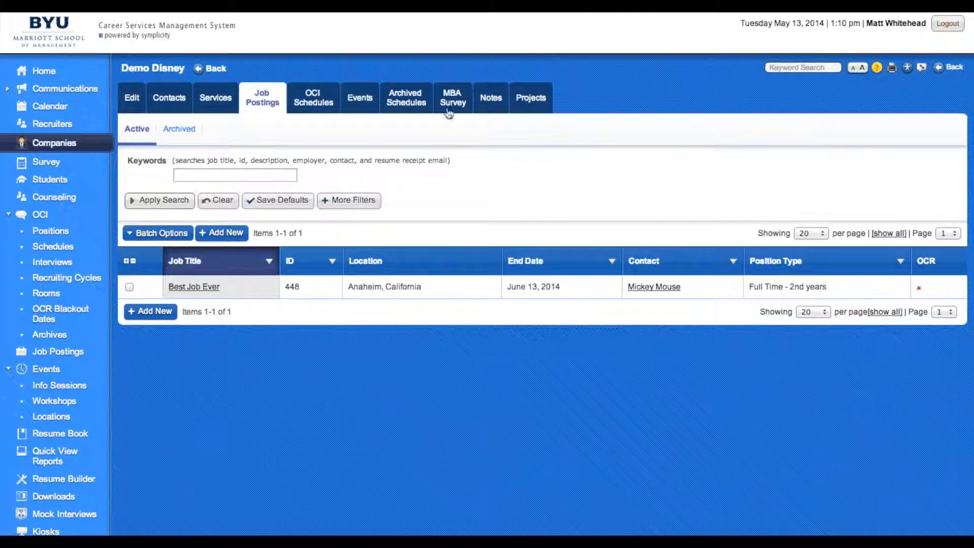
click(320, 98)
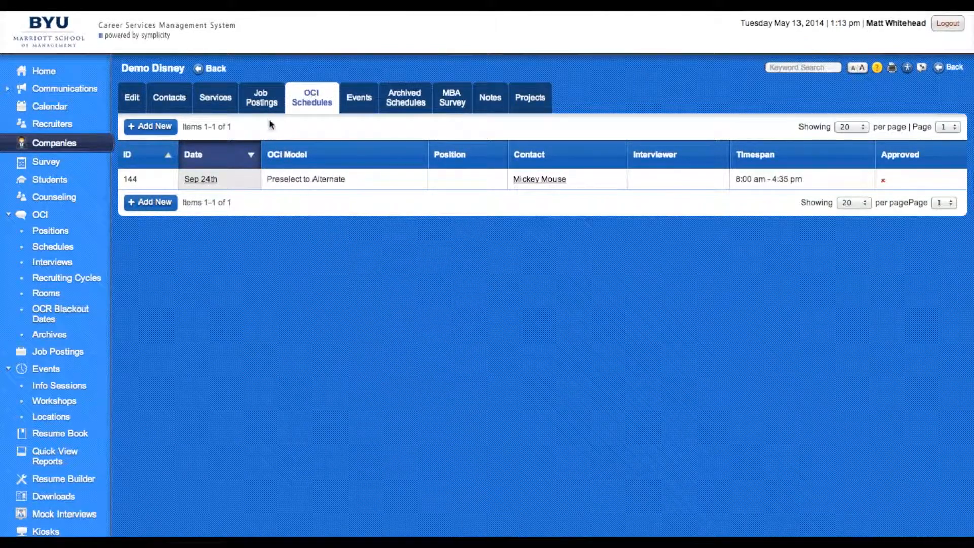
Open Demo Disney's Best Job Ever posting and promote it to OCR, accepting the conversion.
click(262, 98)
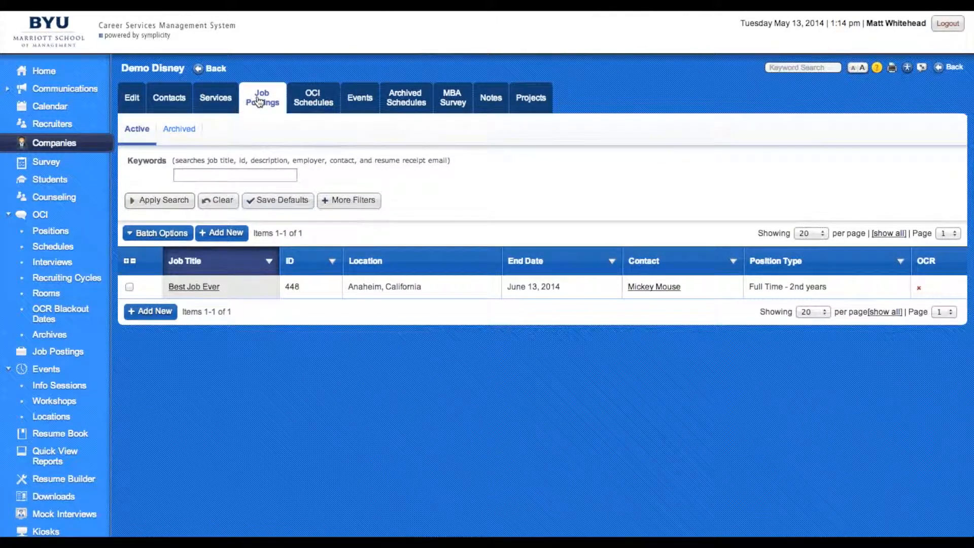
click(203, 290)
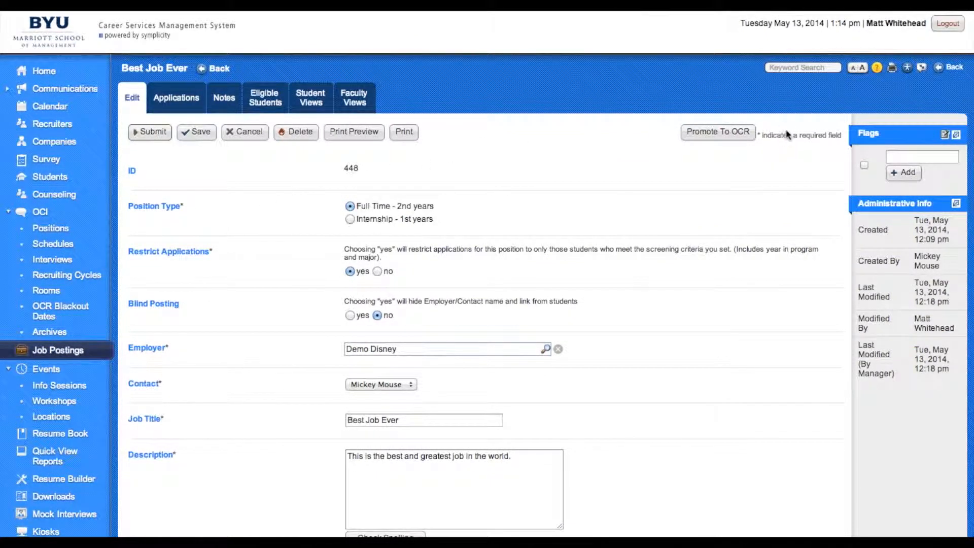
click(702, 131)
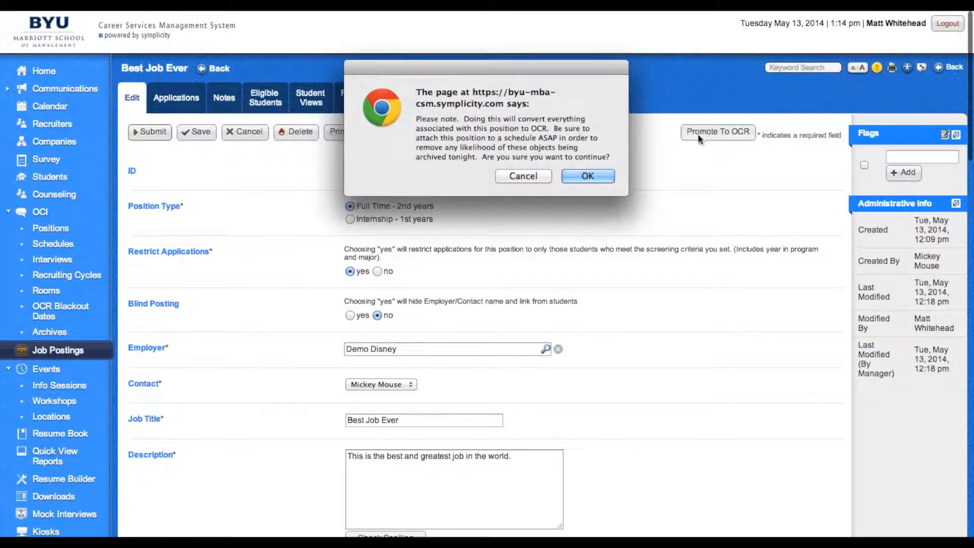
click(588, 178)
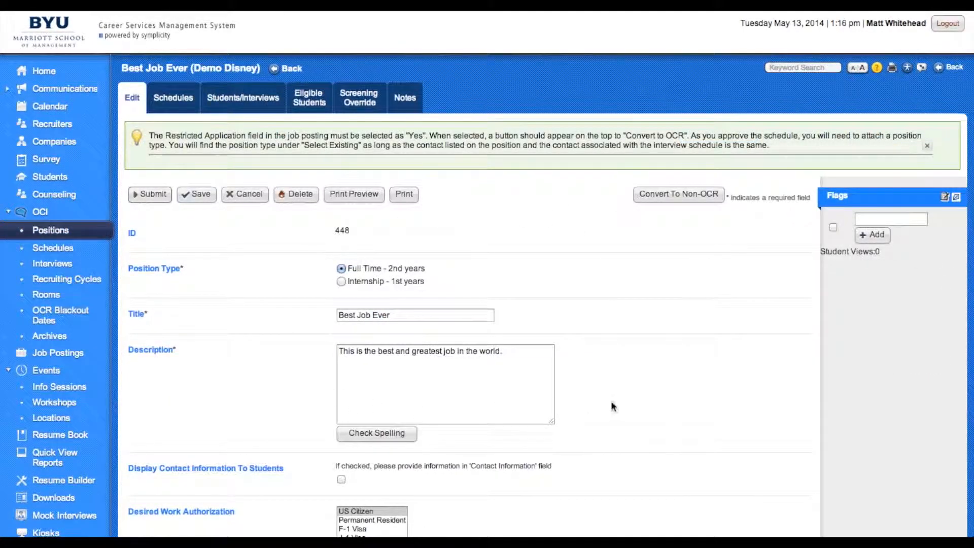
Set the Best Job Ever position's application deadline to 2014-05-16 and submit the position.
scroll(606, 406, down, 7)
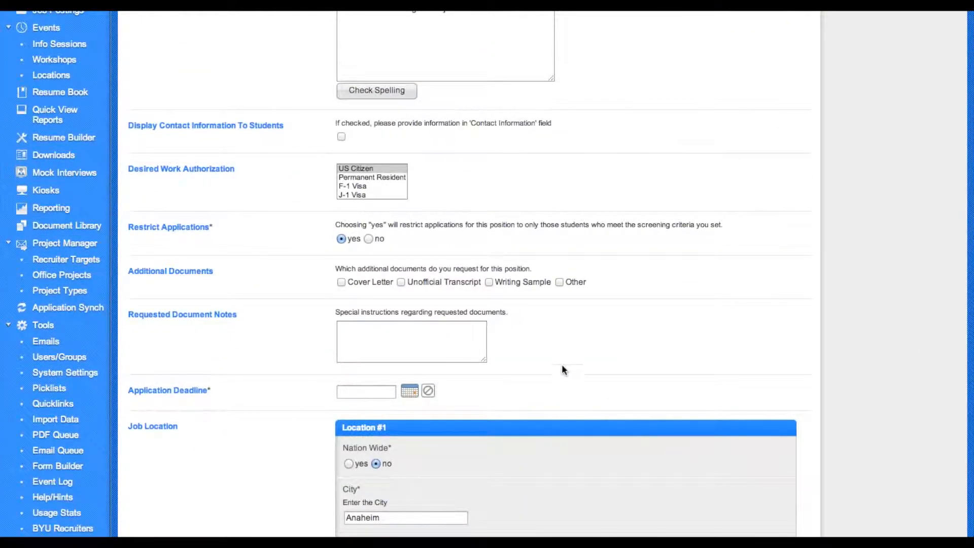
scroll(554, 348, down, 1)
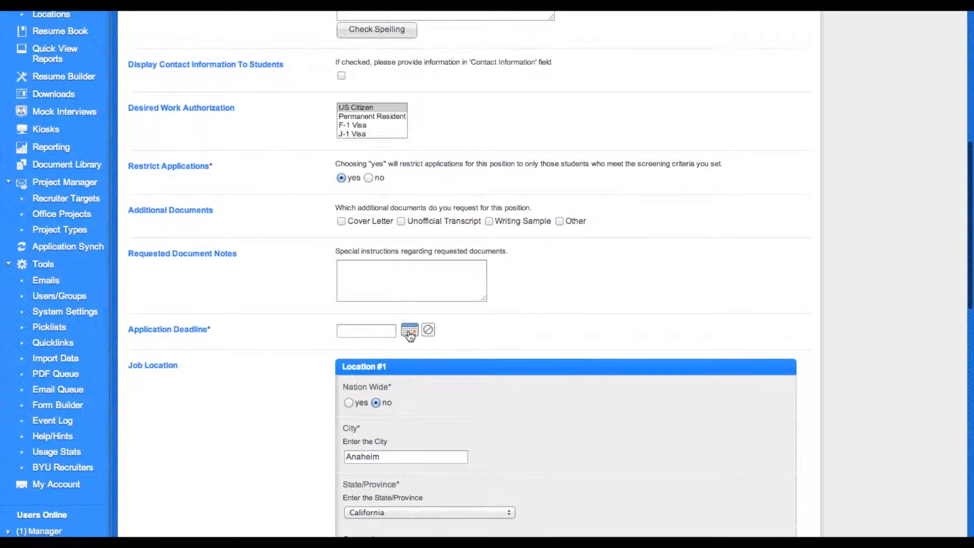
click(409, 330)
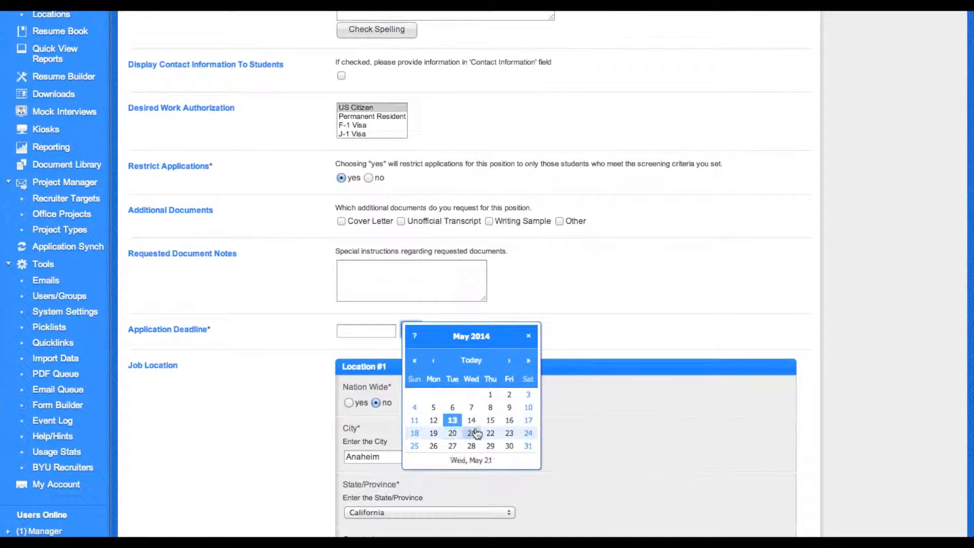
click(507, 420)
scroll(263, 410, down, 5)
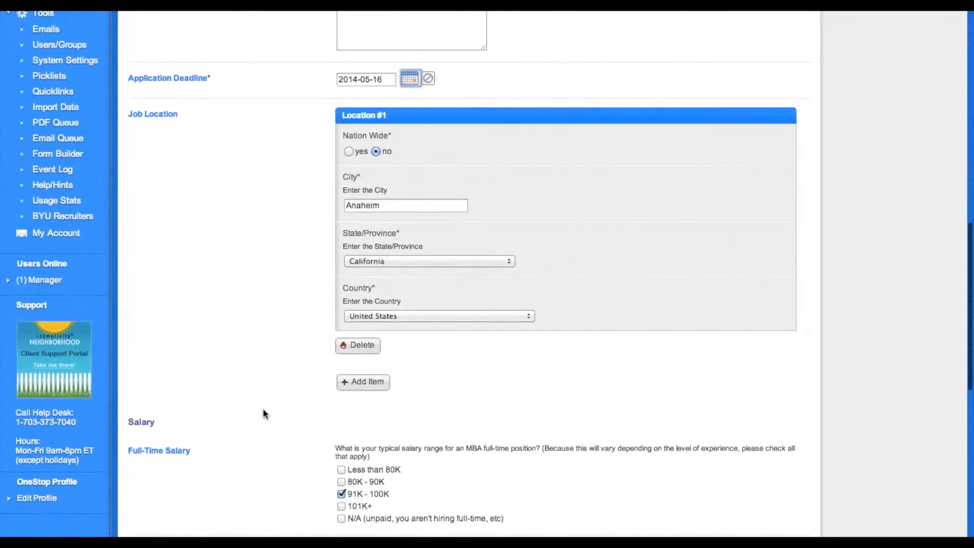
scroll(262, 410, down, 5)
scroll(263, 414, down, 3)
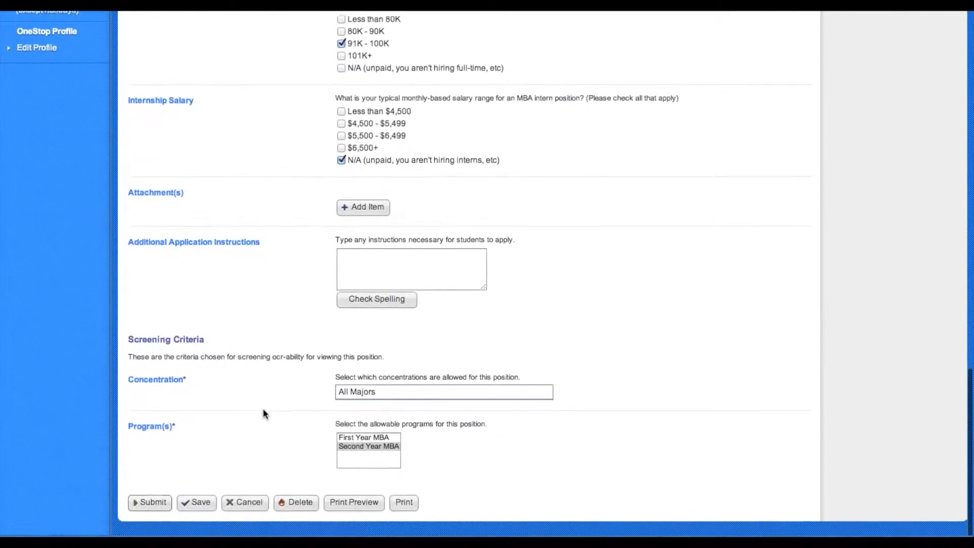
click(160, 505)
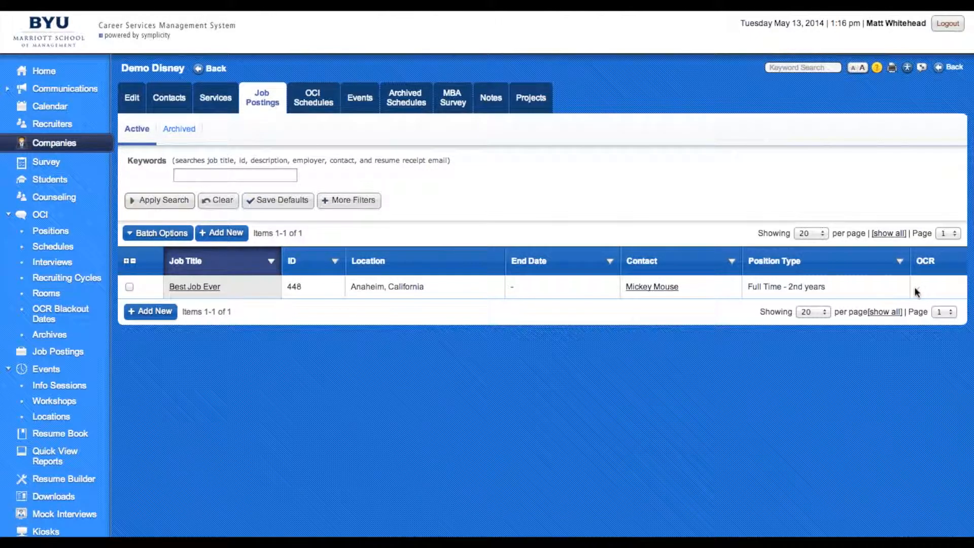
Attach the existing position Best Job Ever (448) to Demo Disney's Sep 24th OCI schedule and submit it.
click(326, 104)
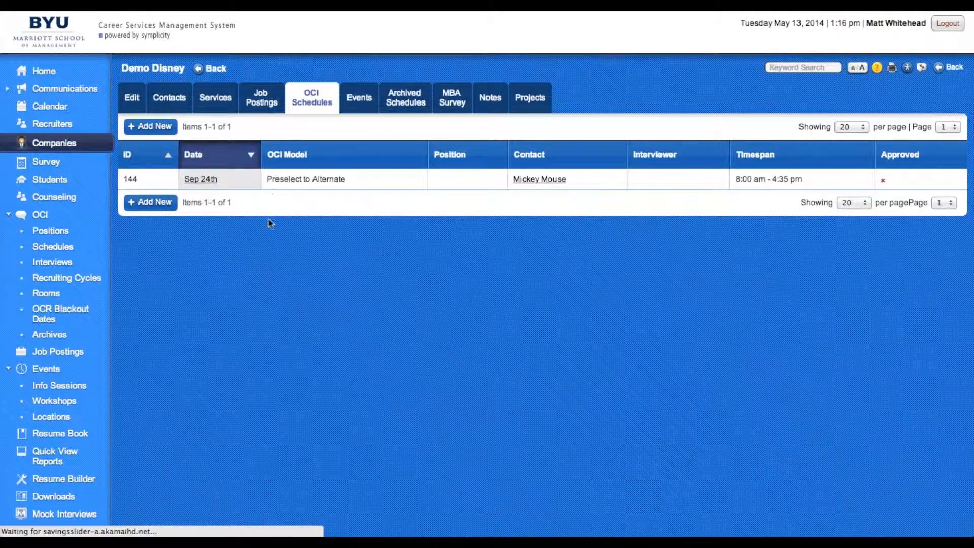
click(211, 180)
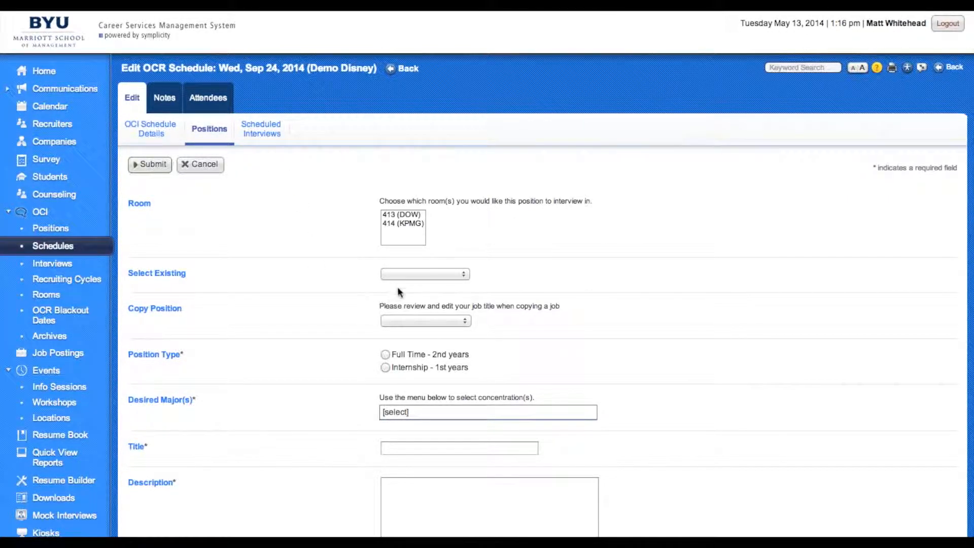
click(413, 277)
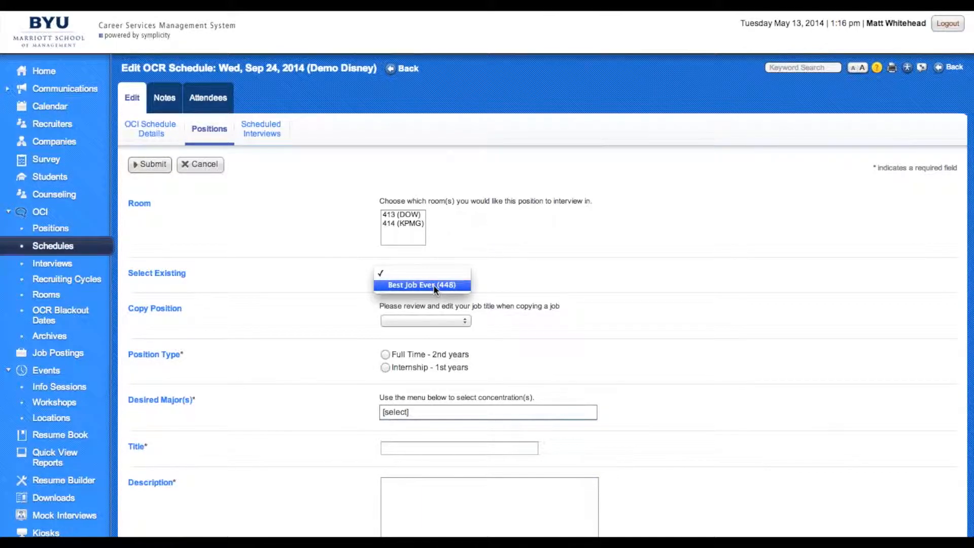
click(406, 286)
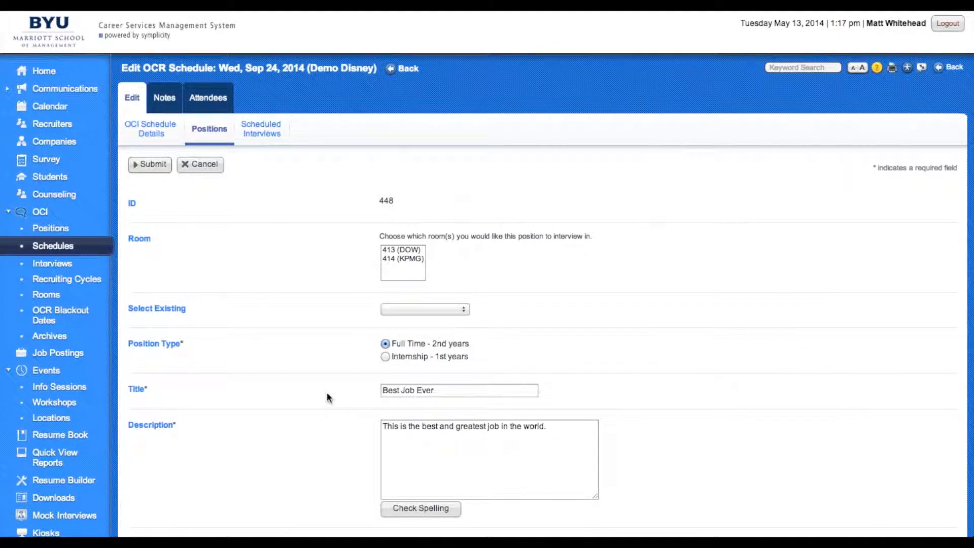
scroll(327, 396, down, 3)
scroll(327, 397, down, 8)
scroll(327, 396, up, 10)
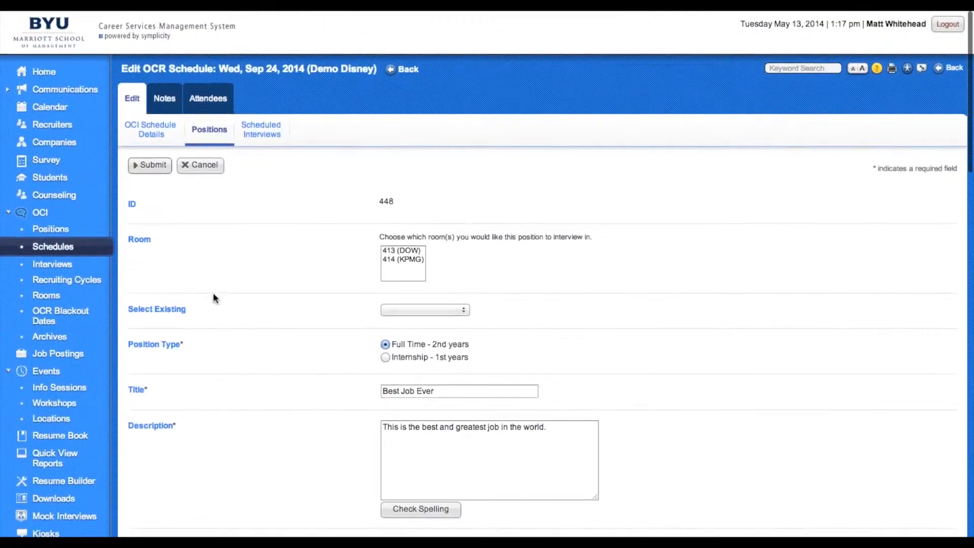
click(157, 170)
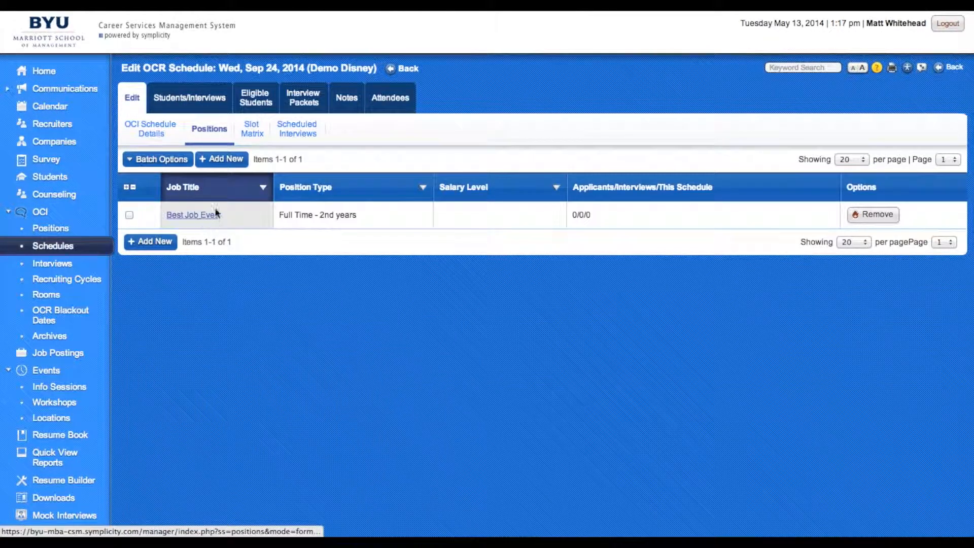
Review the Sep 24th schedule's details, including the OCR dates, rooms, interview length and time span.
click(152, 134)
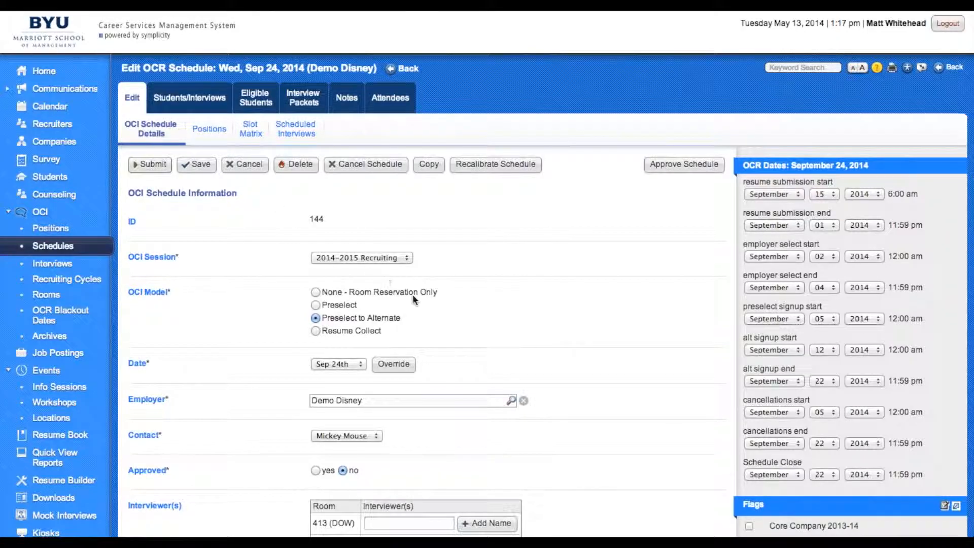
scroll(649, 311, down, 5)
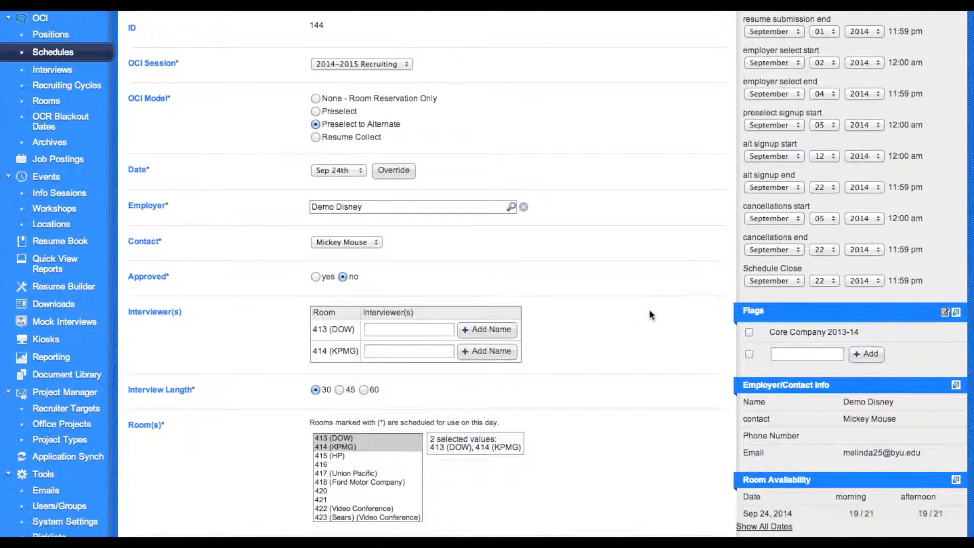
scroll(650, 311, up, 5)
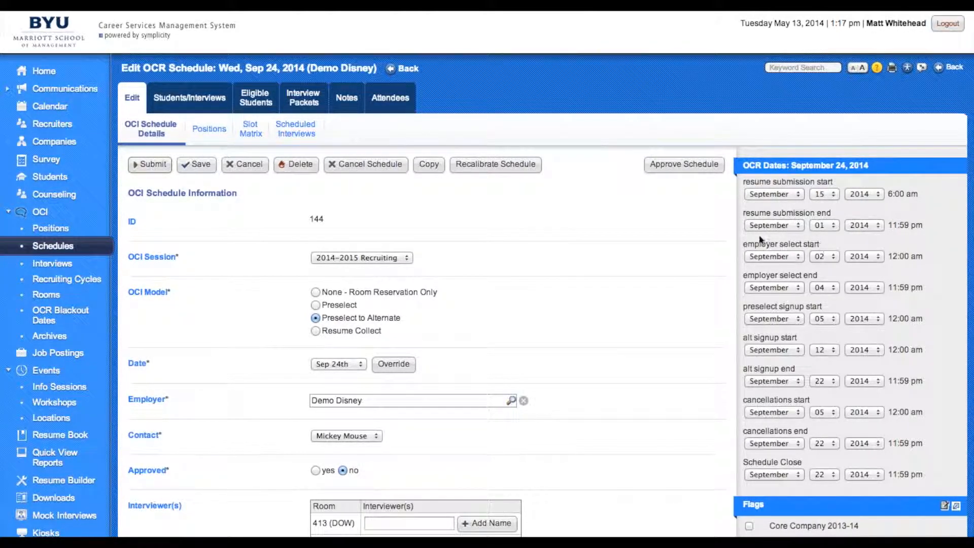
drag(834, 250, 730, 245)
click(729, 244)
scroll(565, 244, down, 5)
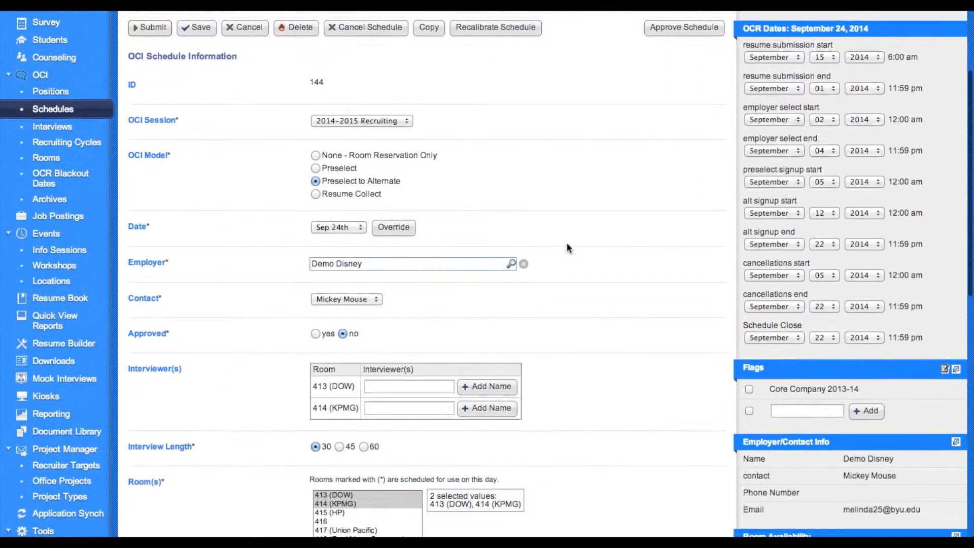
scroll(652, 424, down, 8)
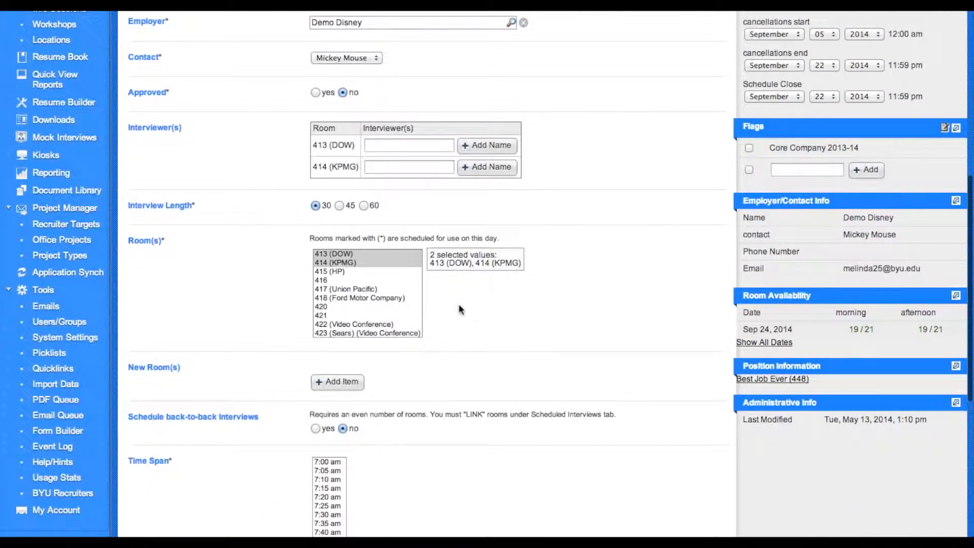
scroll(441, 476, down, 6)
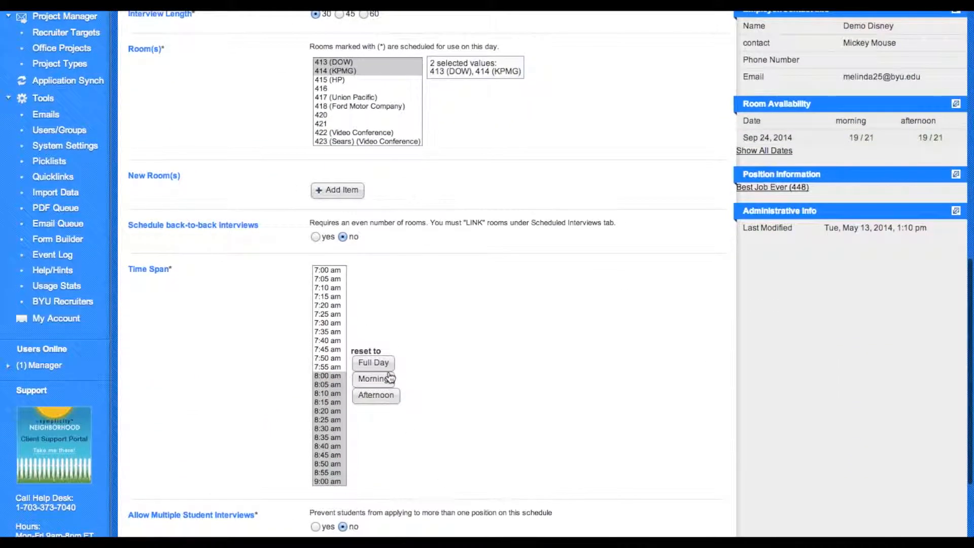
scroll(288, 439, down, 4)
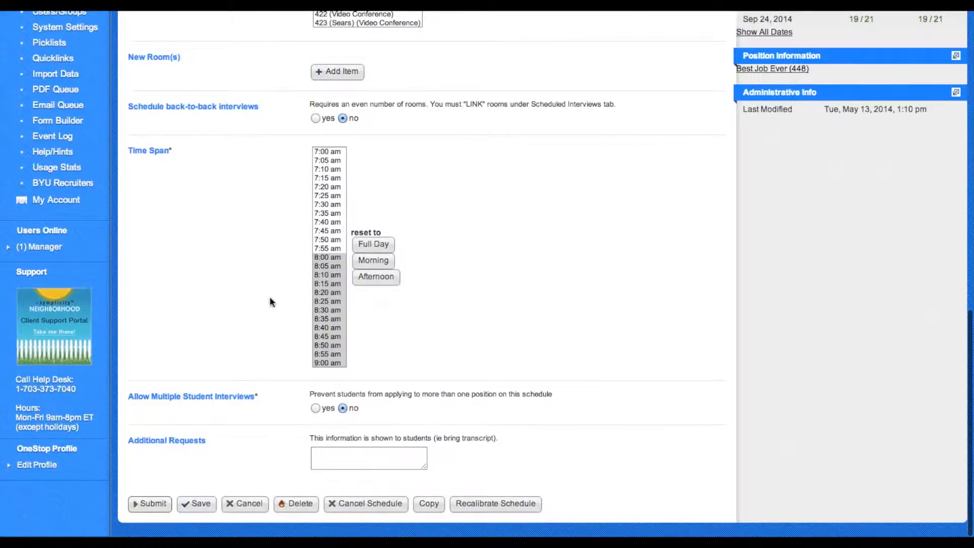
scroll(321, 310, down, 10)
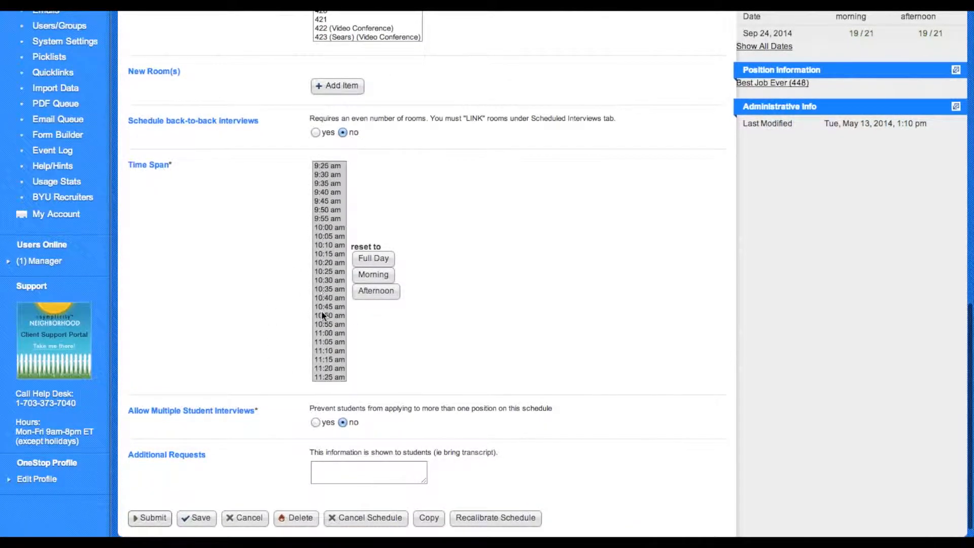
scroll(321, 310, down, 3)
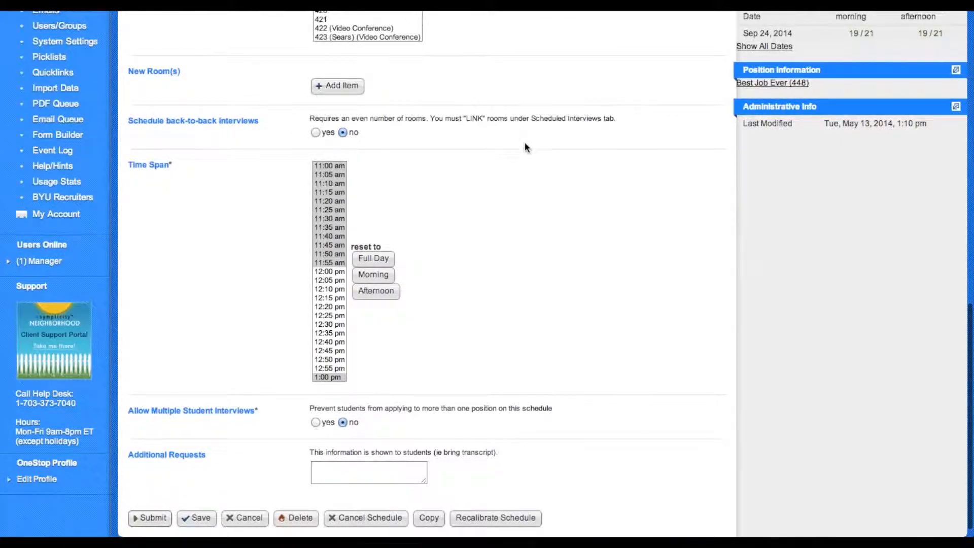
Enable back-to-back interviews for the Demo Disney schedule and approve the schedule.
scroll(518, 152, up, 5)
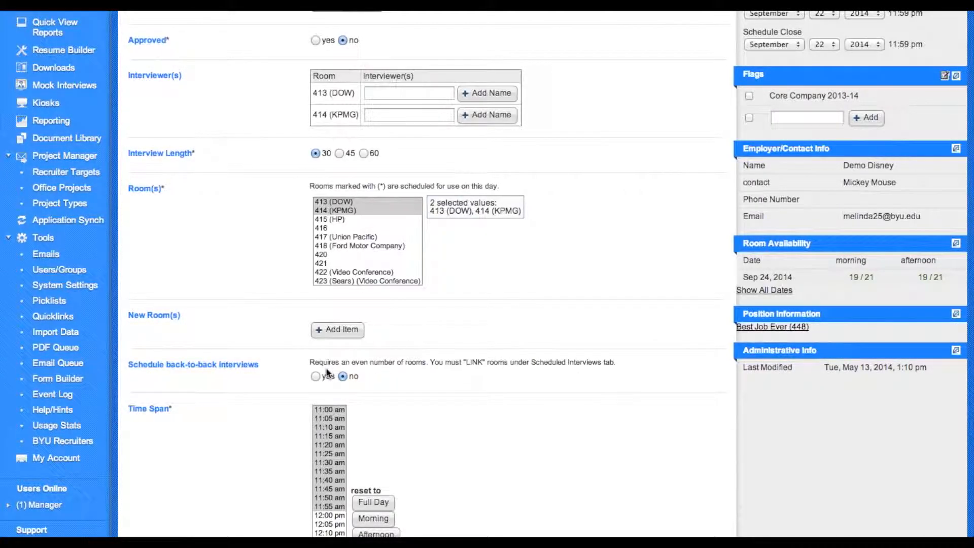
scroll(269, 411, down, 2)
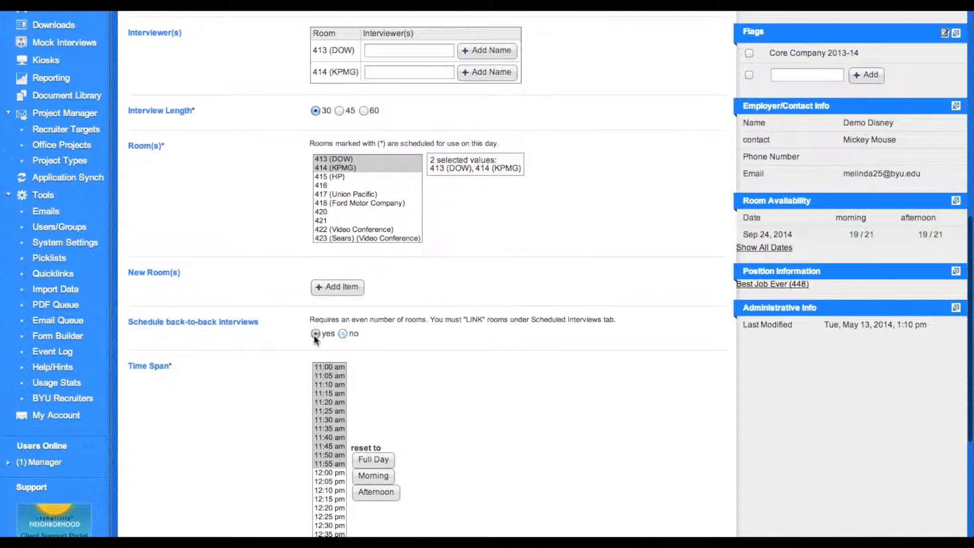
scroll(281, 373, up, 10)
scroll(282, 373, up, 2)
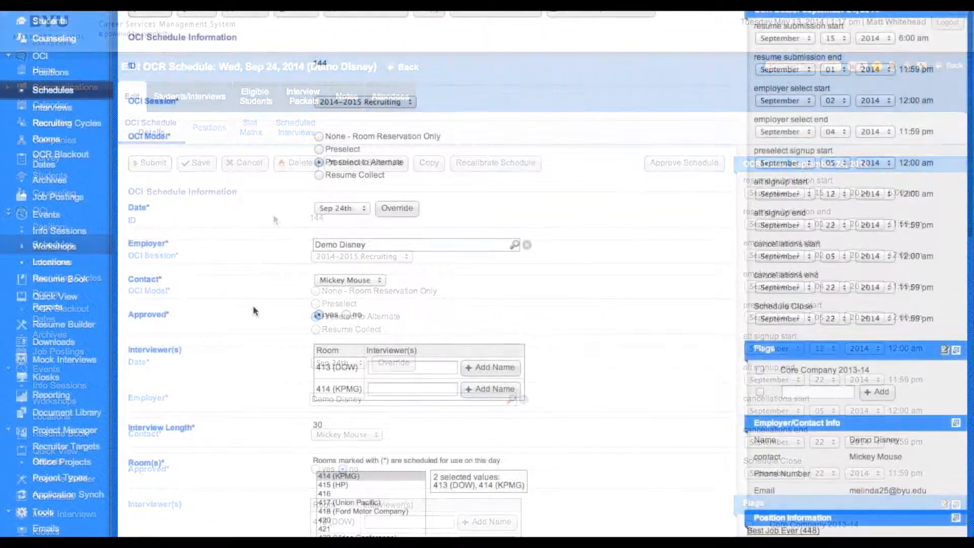
Check the approved schedule's details and link room 413 (DOW) to room 414 (KPMG) for the scheduled interviews.
scroll(253, 292, down, 15)
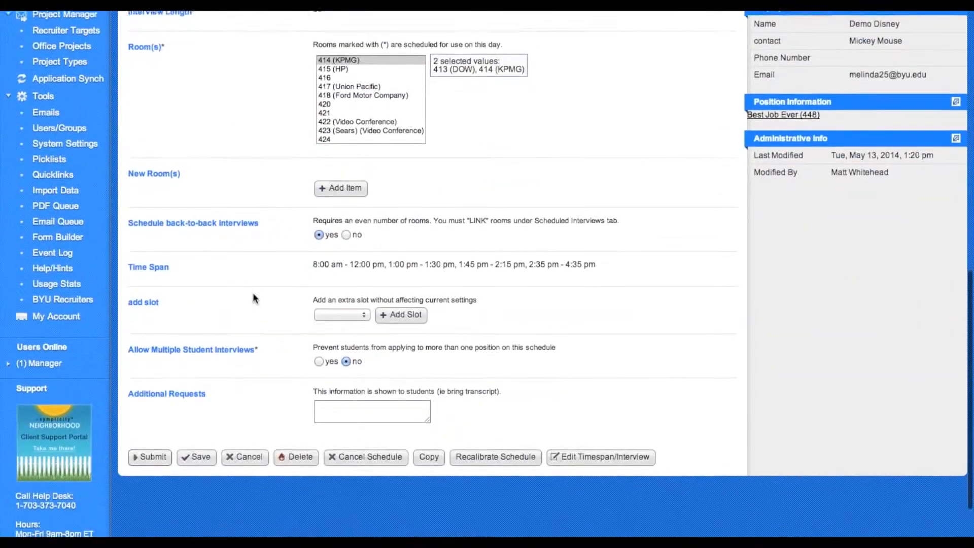
scroll(253, 292, down, 1)
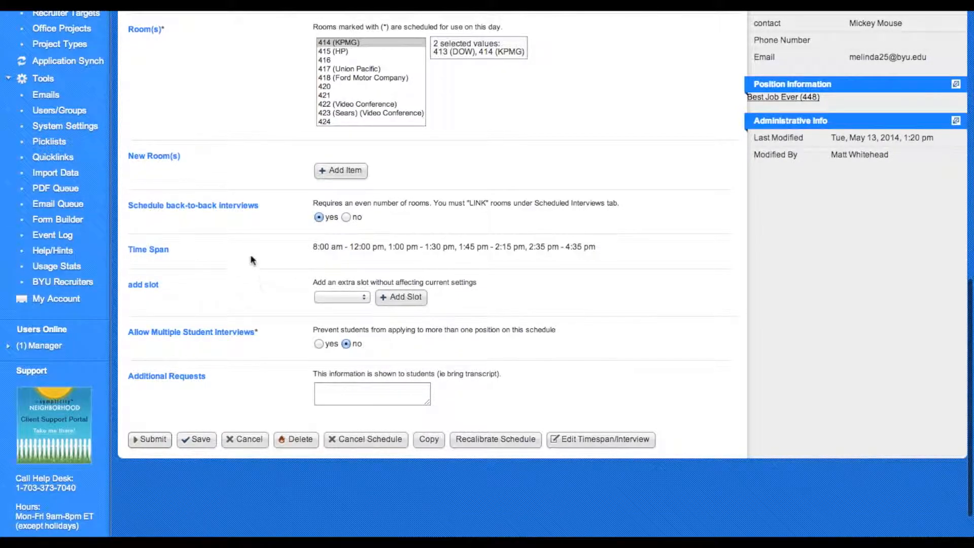
scroll(256, 337, up, 15)
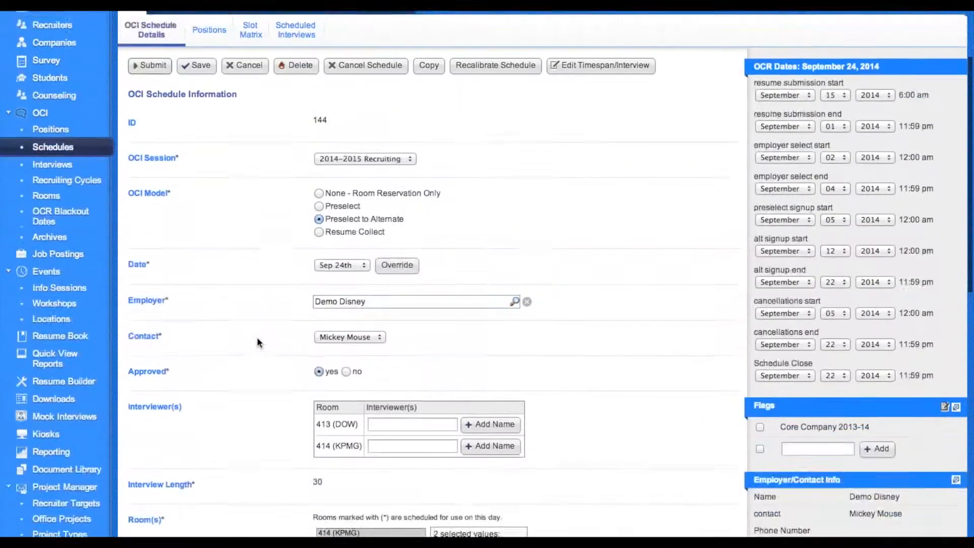
scroll(250, 225, down, 7)
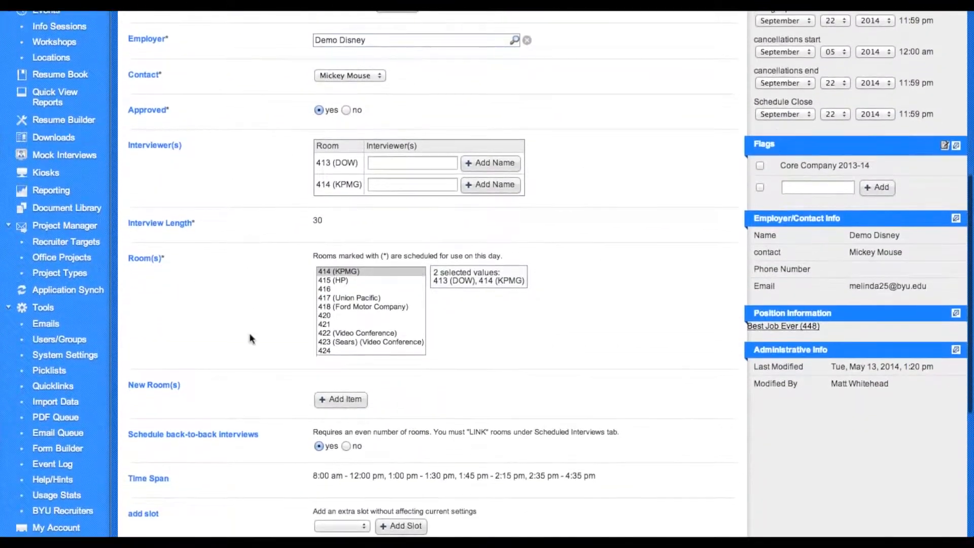
scroll(275, 264, up, 7)
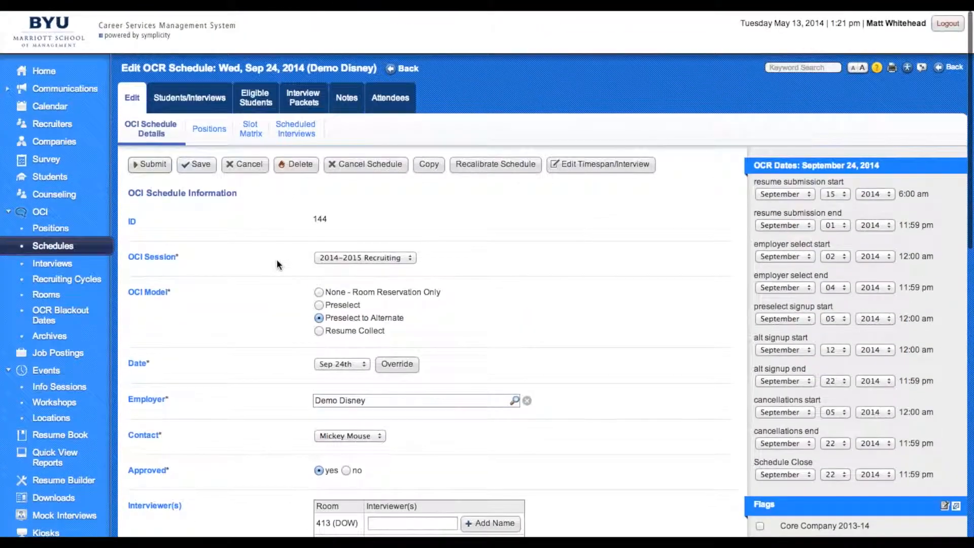
click(307, 132)
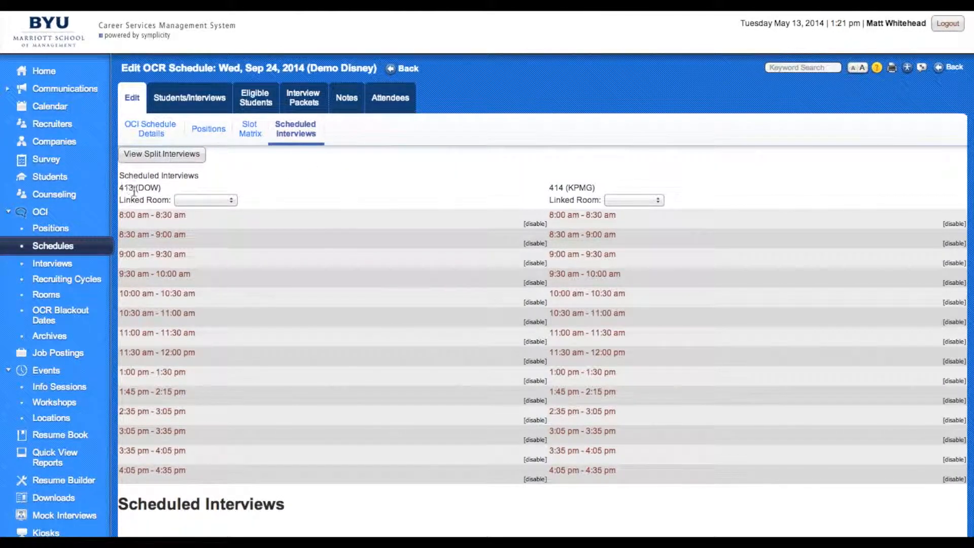
click(216, 200)
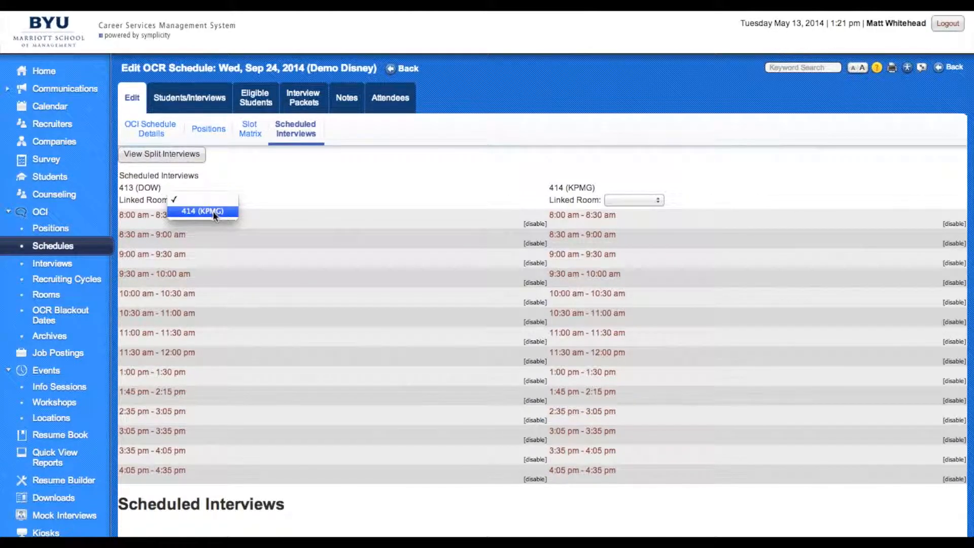
click(212, 211)
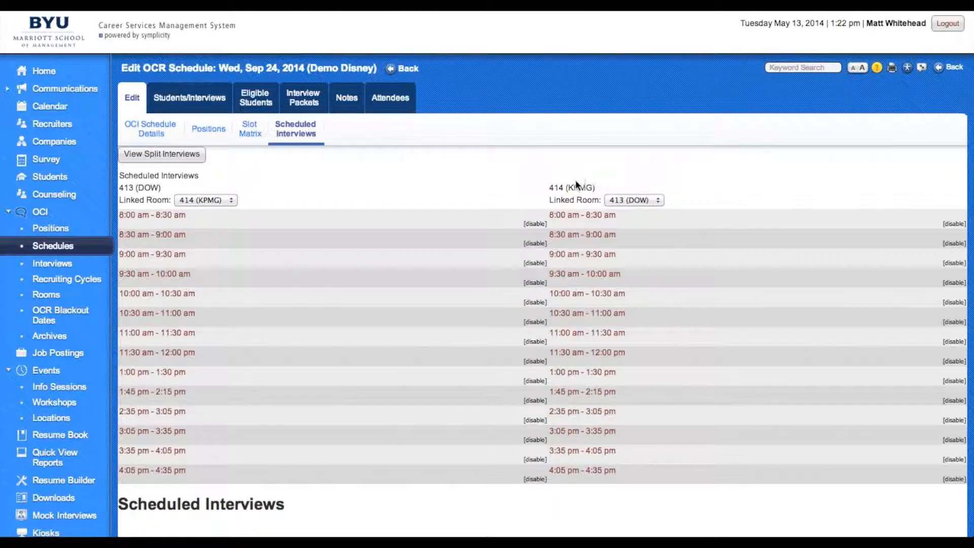
Check the linked rooms' interview slots and display them as split interviews.
scroll(276, 231, down, 5)
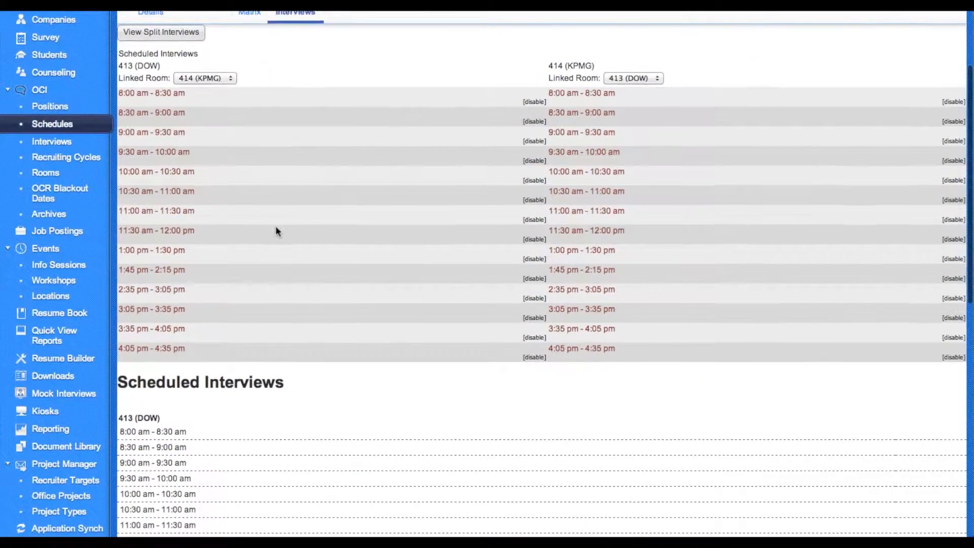
scroll(276, 231, up, 2)
scroll(276, 231, up, 2)
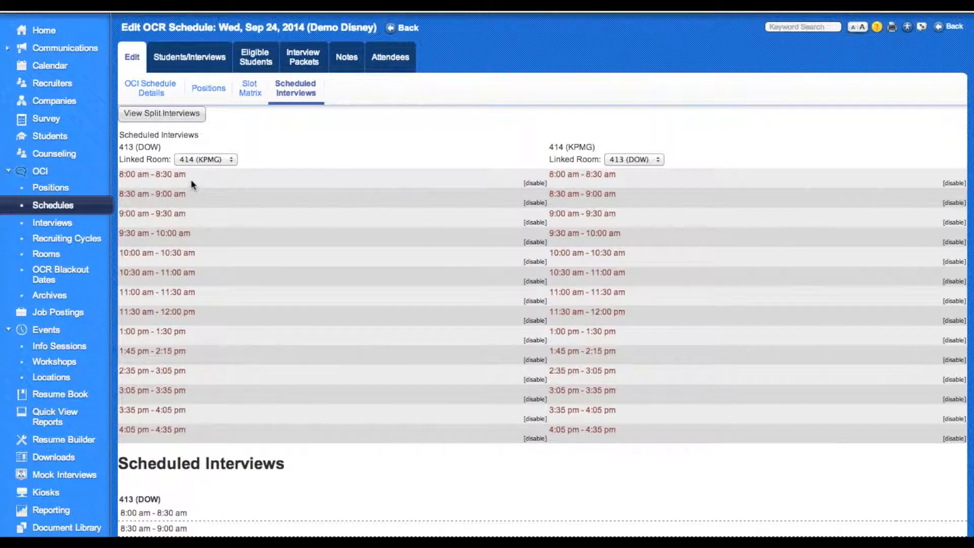
click(153, 119)
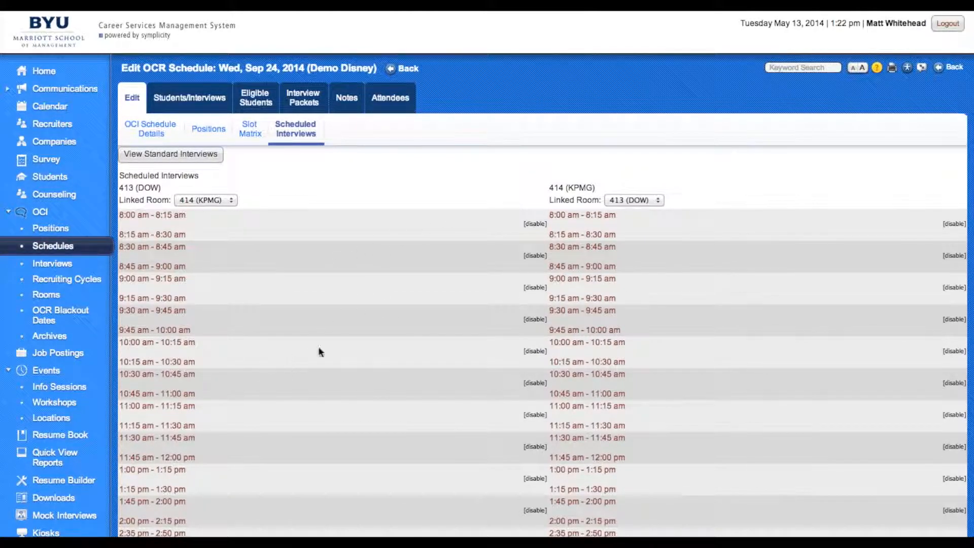
Examine the schedule's slot matrix by room and by position to see which timeslots the Best Job Ever position can use.
click(252, 138)
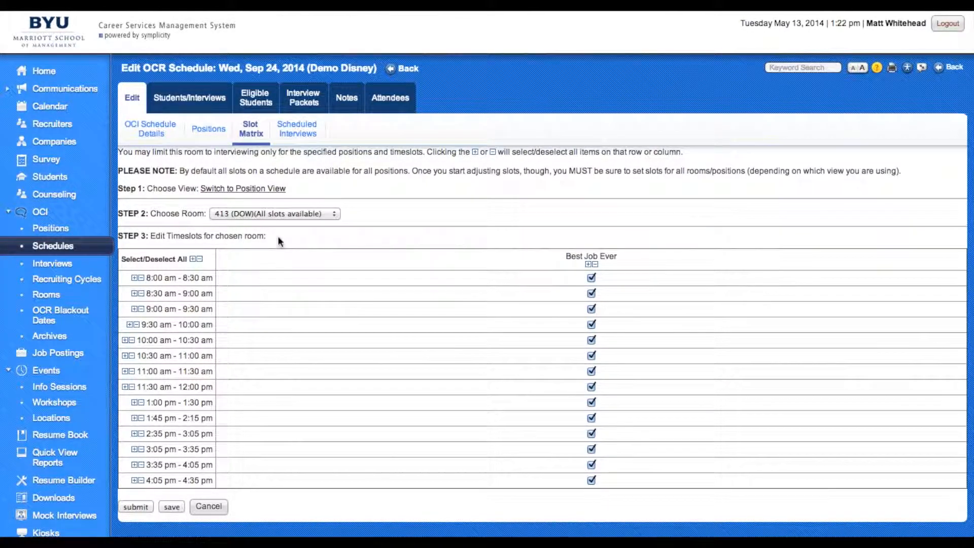
click(260, 192)
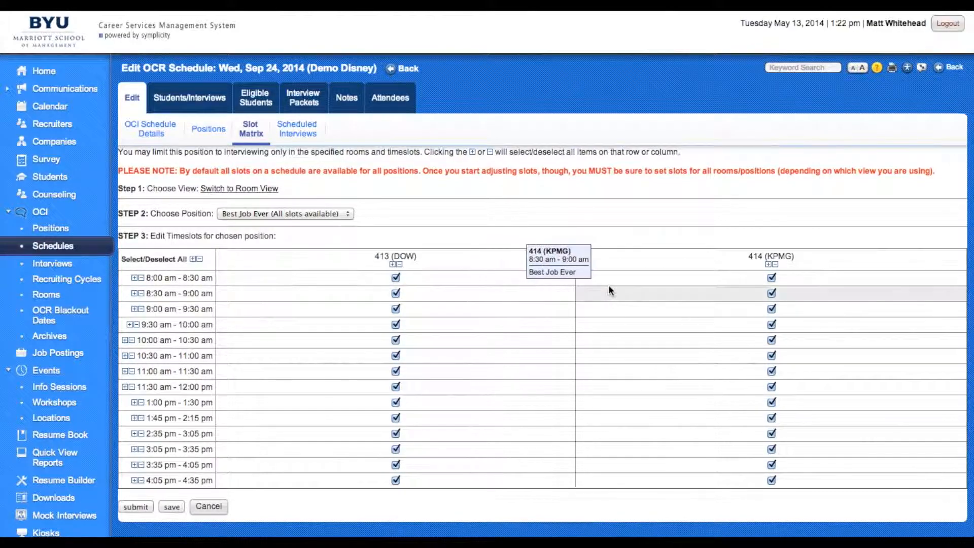
scroll(339, 233, down, 1)
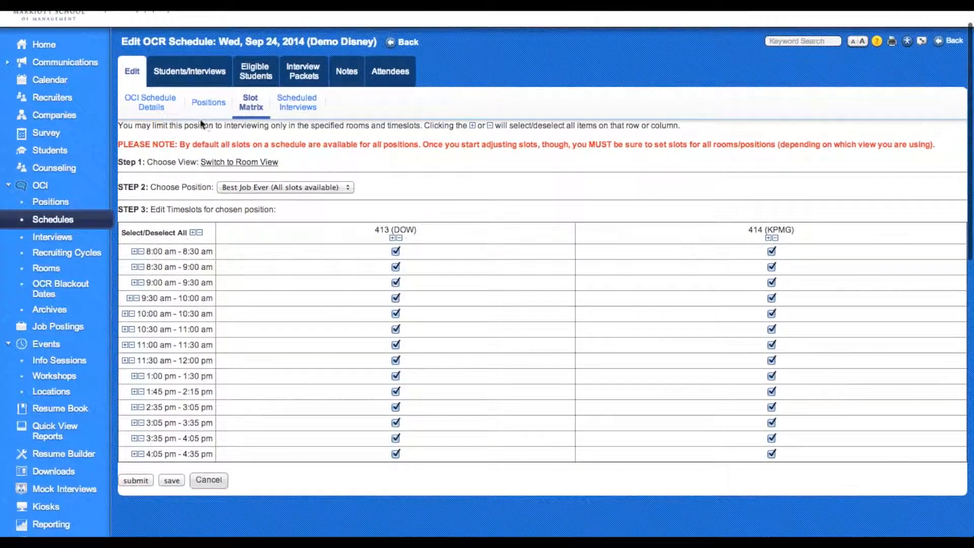
Return to the Demo Disney schedule's details and review its settings, rooms and OCR dates.
click(148, 104)
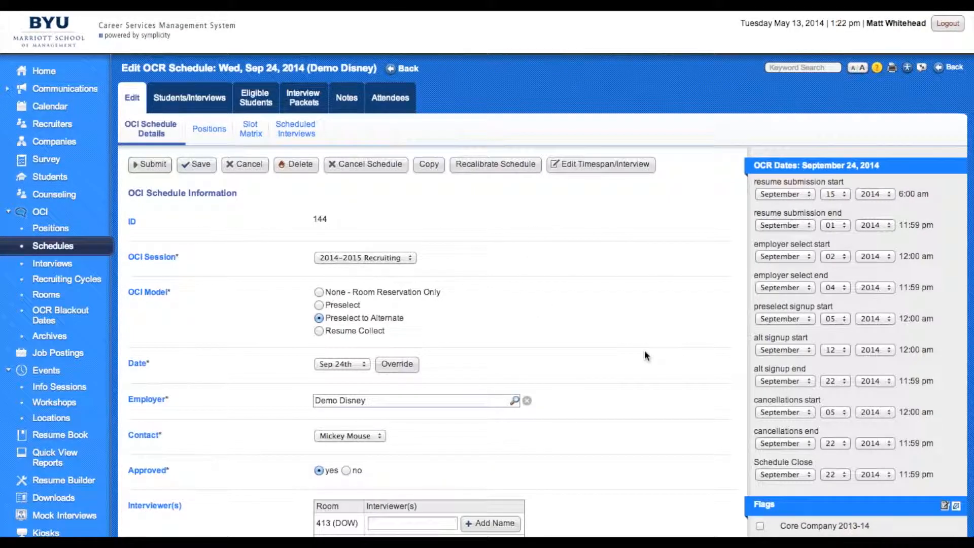
scroll(644, 355, down, 5)
scroll(644, 355, up, 2)
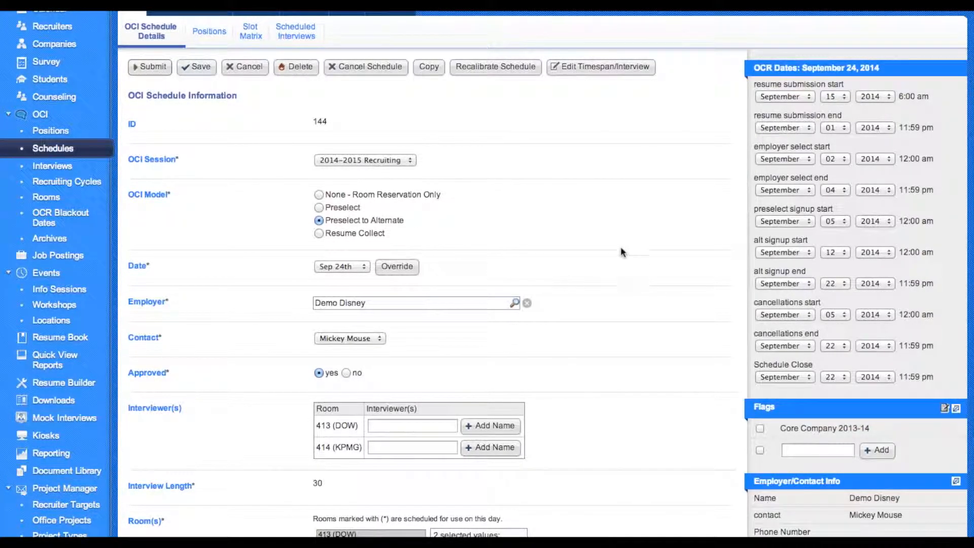
scroll(623, 260, up, 3)
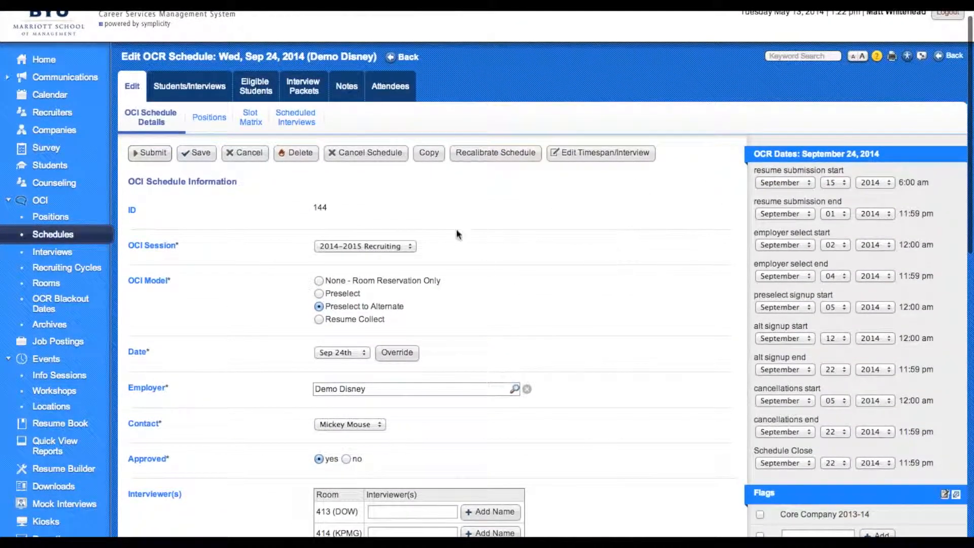